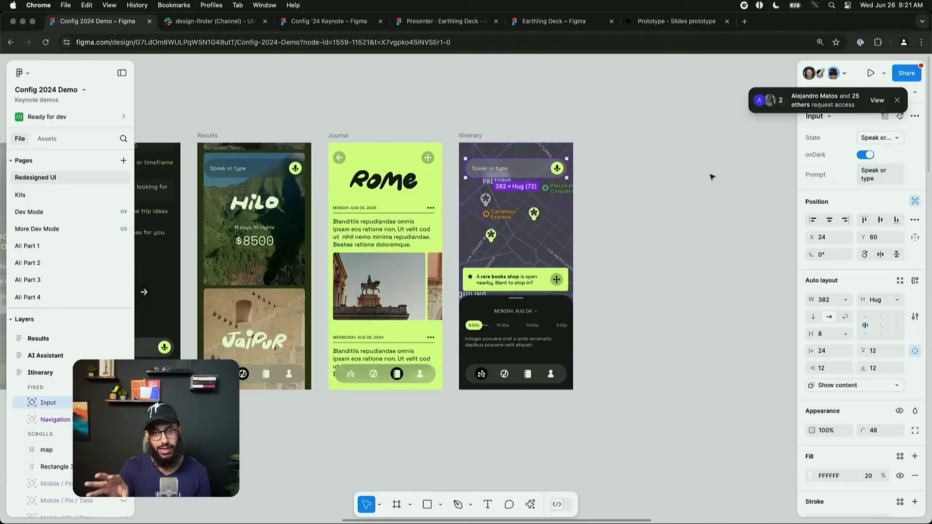
- Show the Itinerary screen's action list (Create component, Use as mask), then move on to UI kits
mouse_move(887, 264)
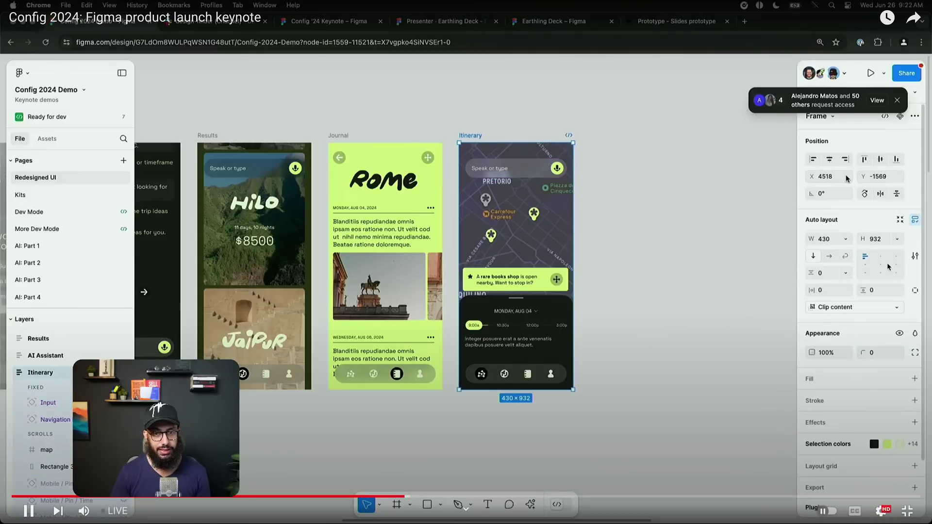
key("Right")
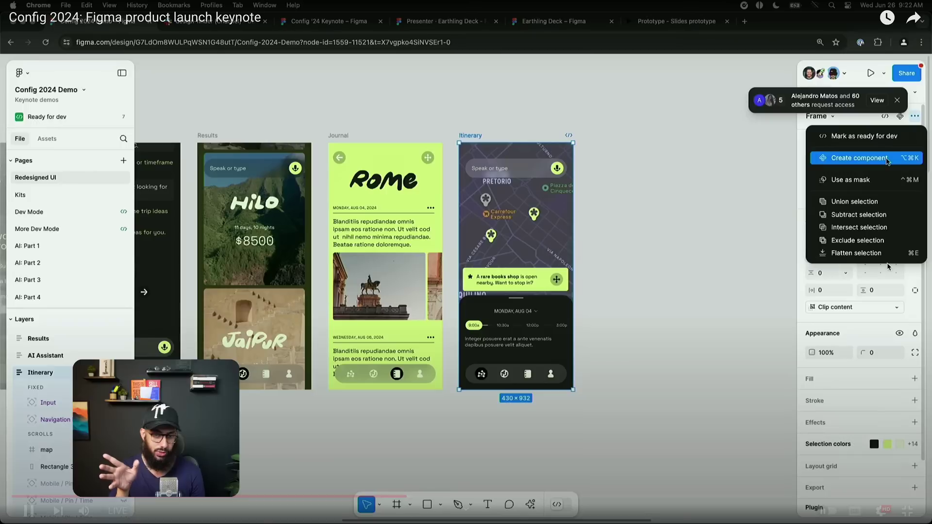
key("Right")
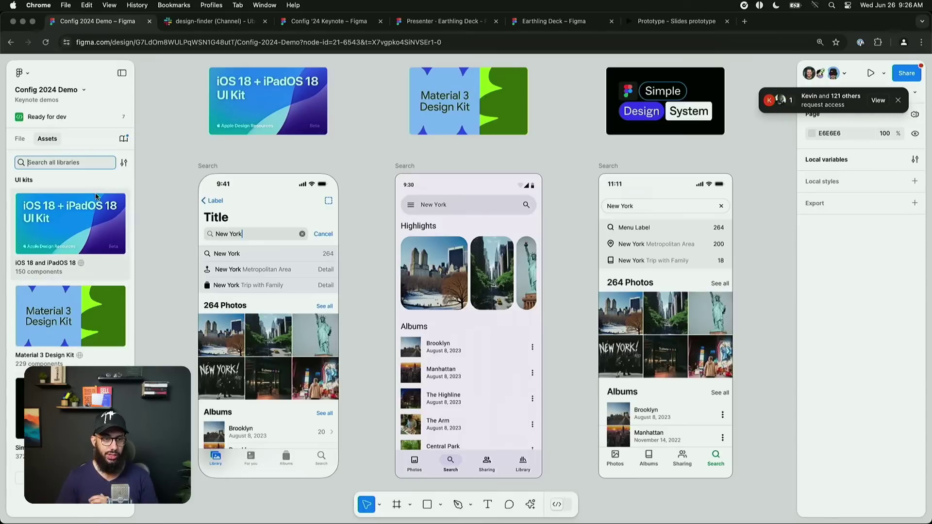
- Browse the iOS 18 and iPadOS 18 UI kit, then the Material 3 Design Kit components
left_click(86, 248)
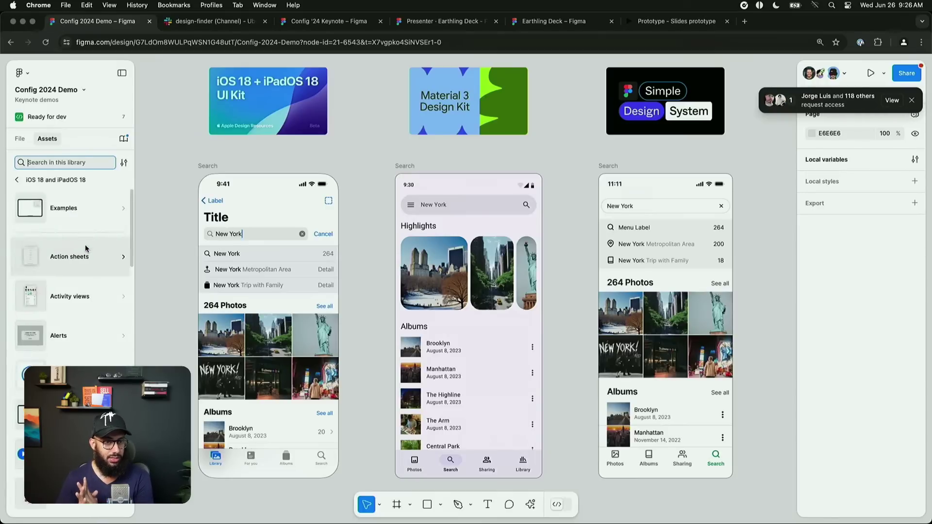
scroll(85, 248, "down", 15)
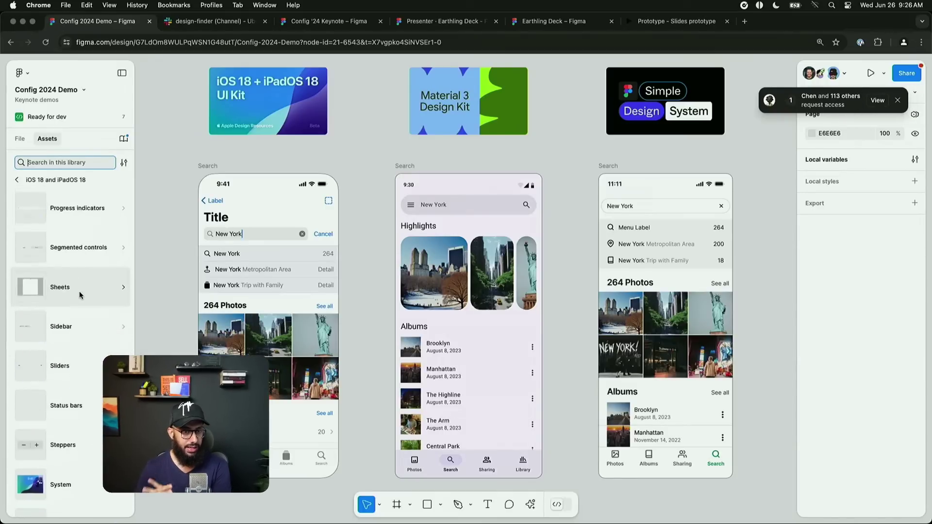
scroll(80, 295, "up", 15)
left_click(17, 180)
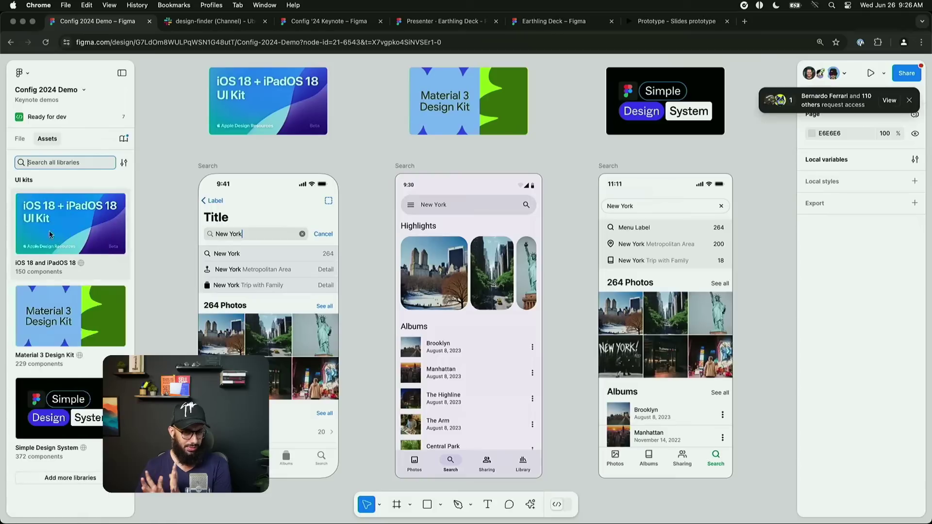
left_click(68, 316)
scroll(82, 348, "down", 8)
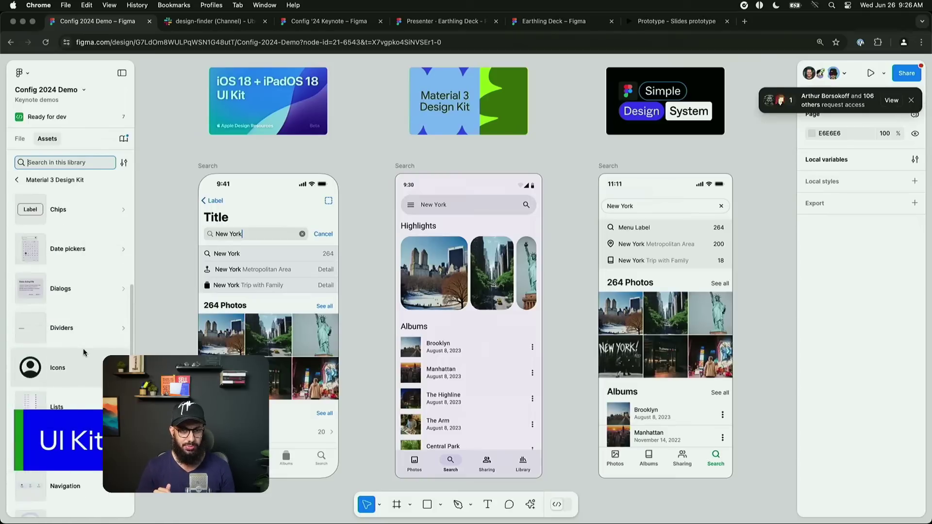
scroll(83, 353, "up", 8)
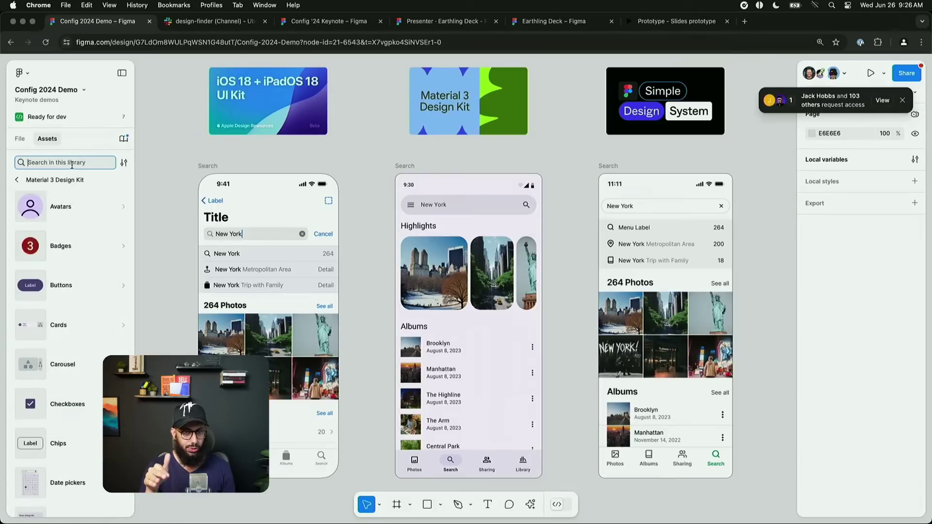
- Set the Simple Design System Search screen's responsive mode to Tablet, widening it to 768
key("Right")
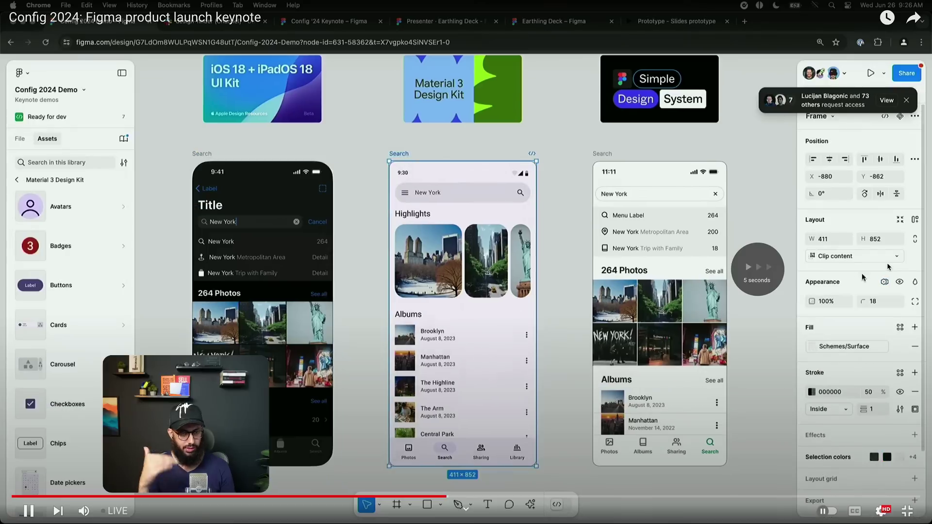
key("Left")
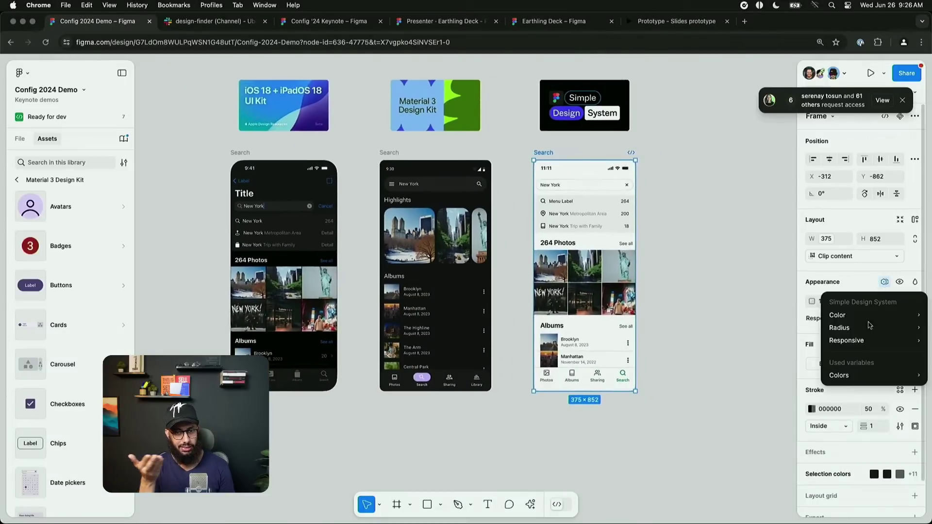
mouse_move(846, 340)
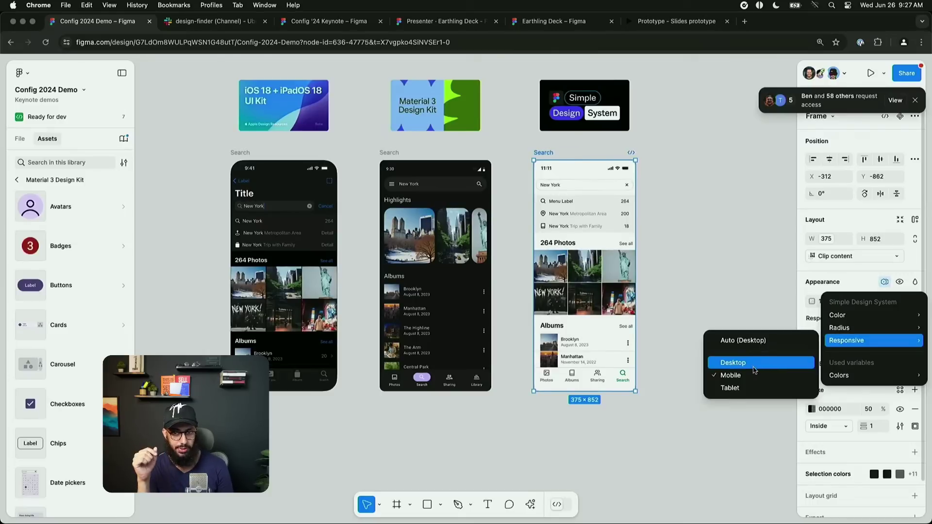
left_click(753, 388)
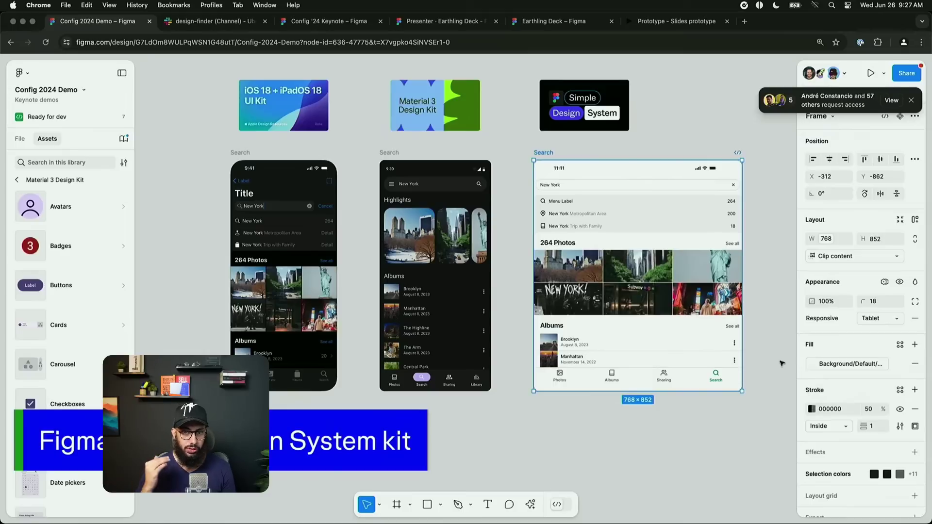
- Go to the Dev Mode page with the Storefront screen showing Featured Scapes and Community Favorites
key("Right")
key("Right")
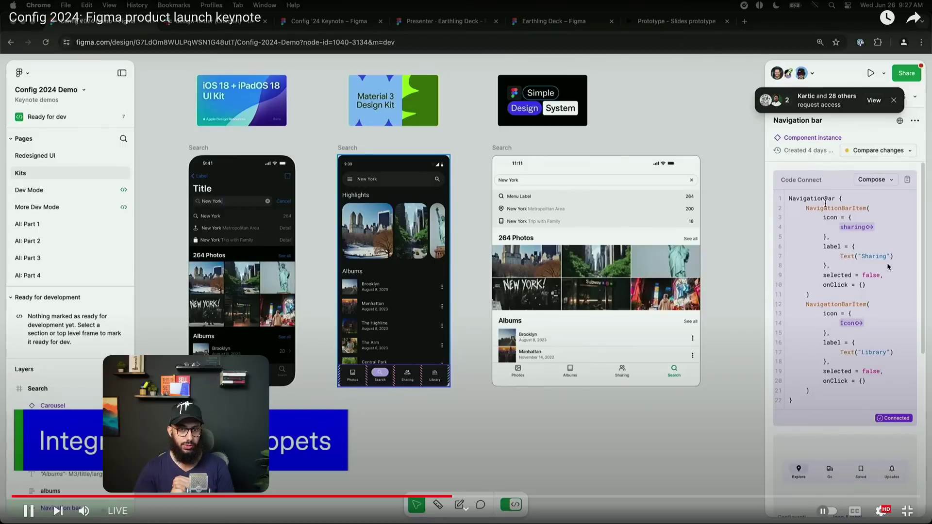
key("Right")
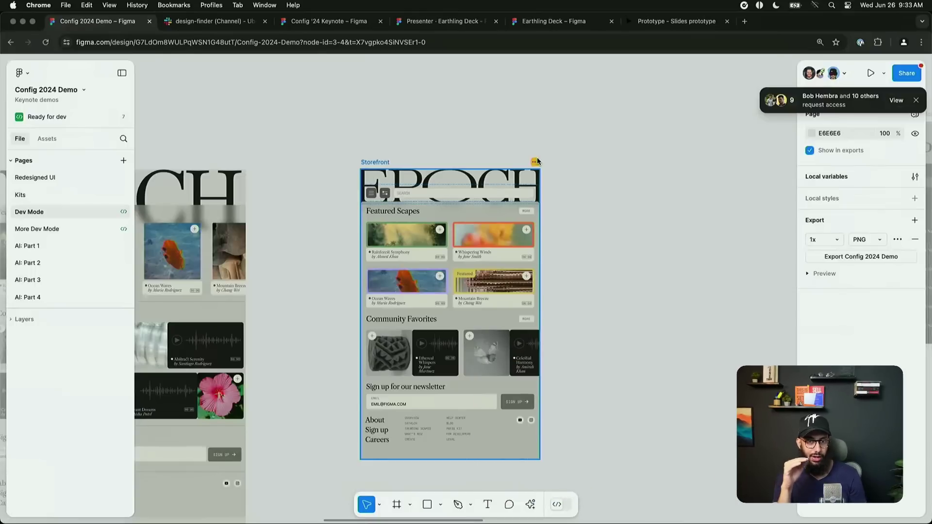
- Mark the Storefront frame done with changes, adding the note 'Added spacing'
left_click(536, 163)
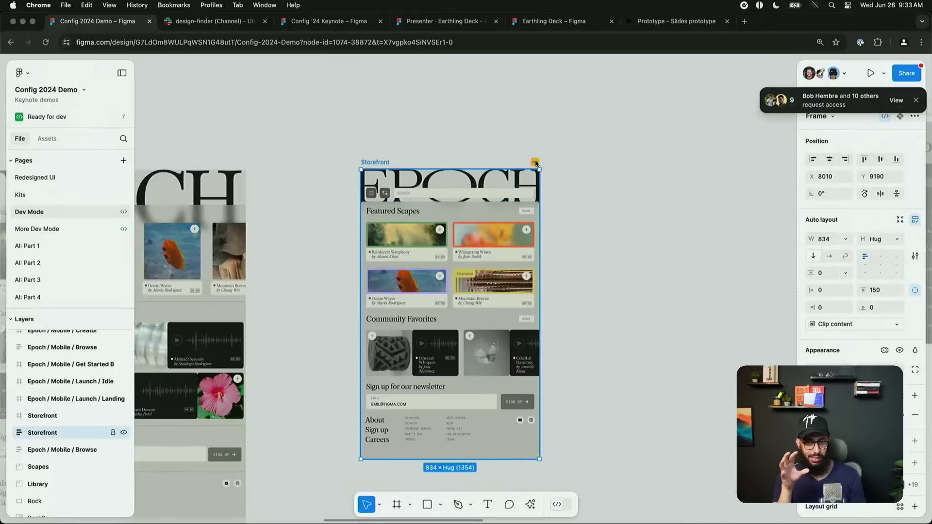
left_click(536, 162)
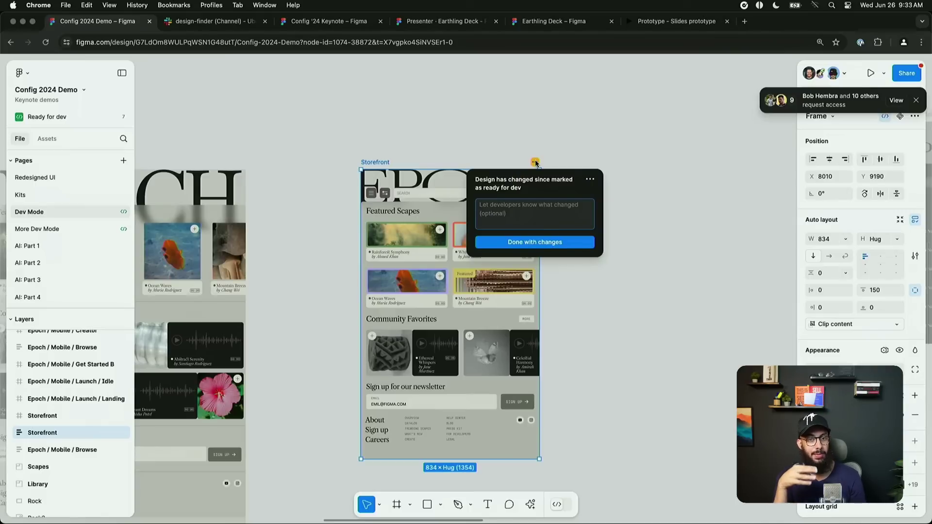
type("Added")
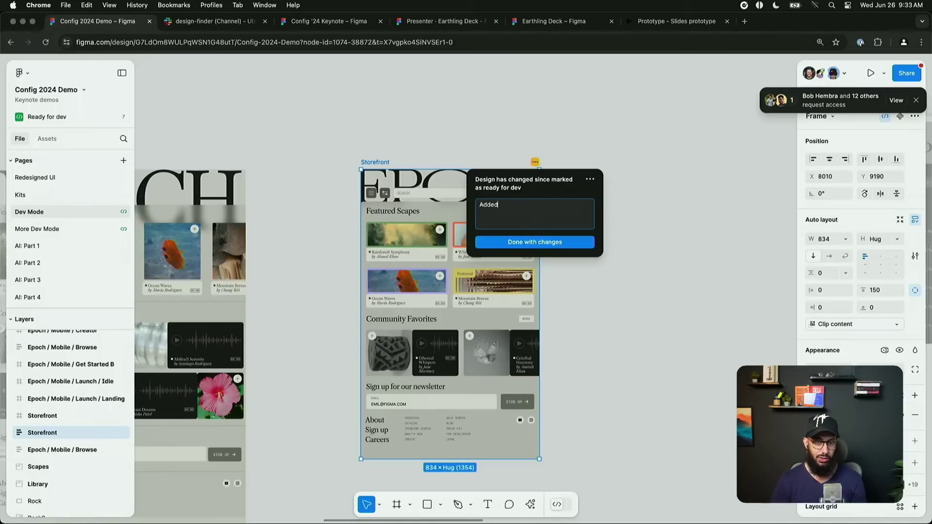
type("s spacing")
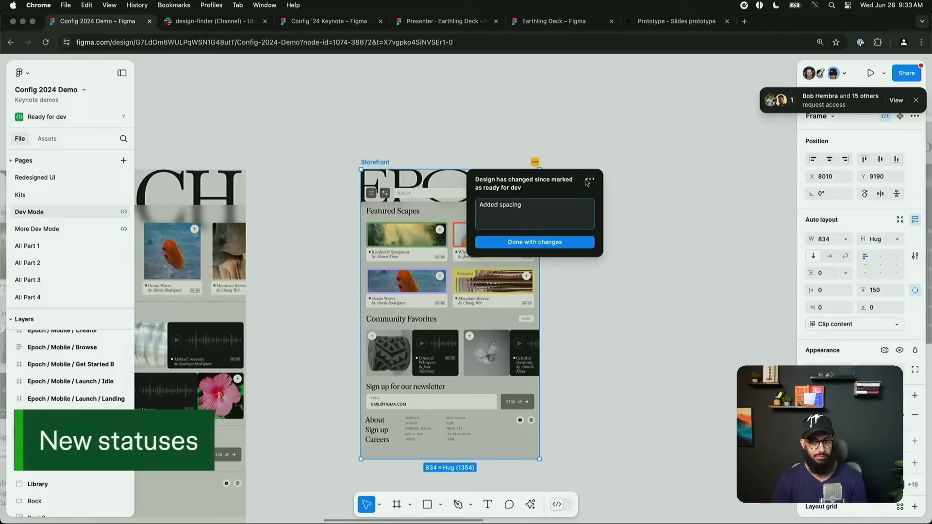
left_click(557, 246)
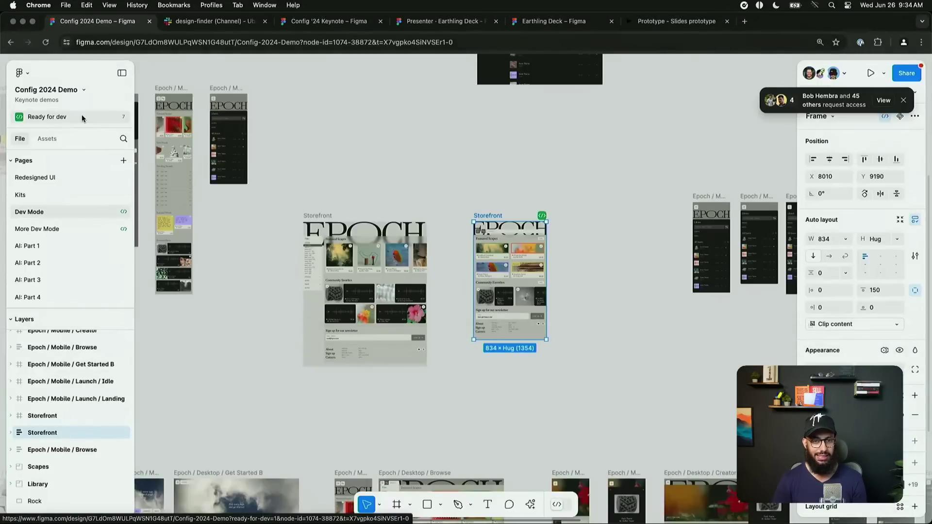
- Open Storefront from Ready for dev and test its prototype preview wider and in Responsive mode
left_click(83, 118)
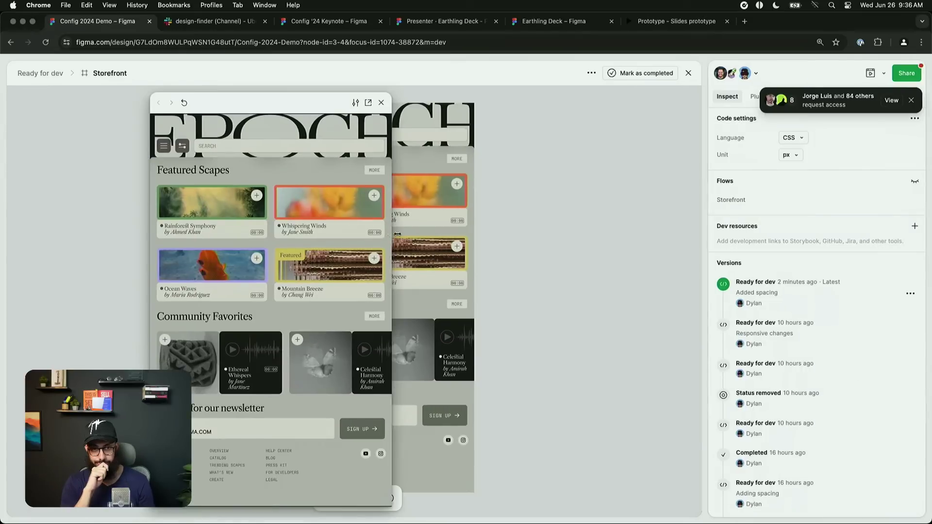
left_click_drag(392, 235, 493, 224)
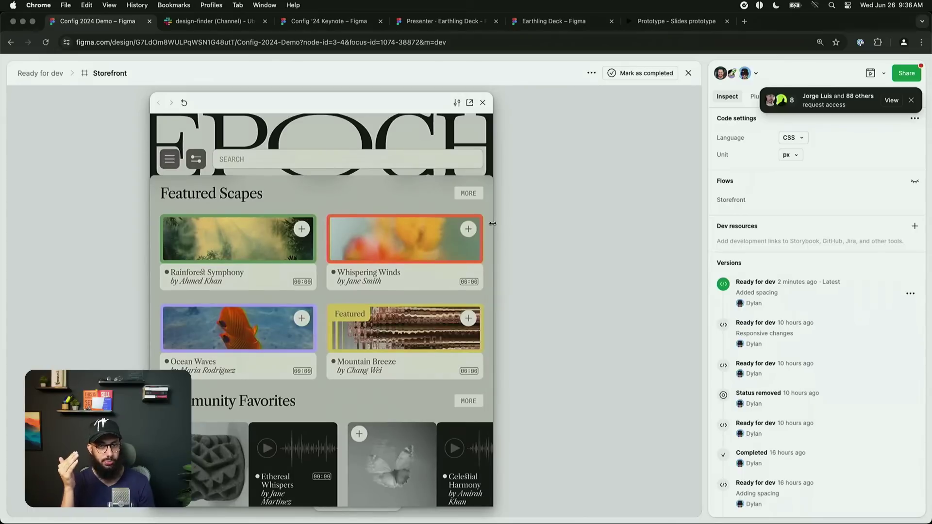
left_click(456, 103)
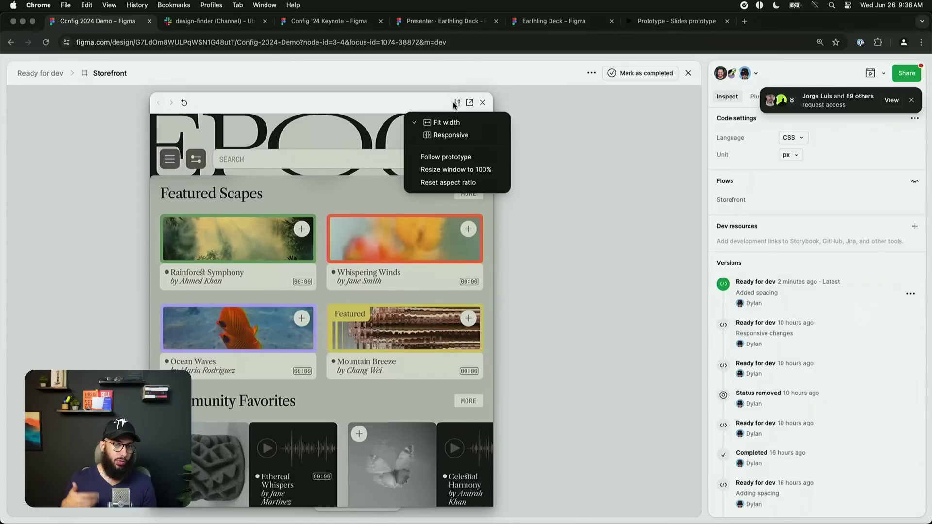
left_click(445, 138)
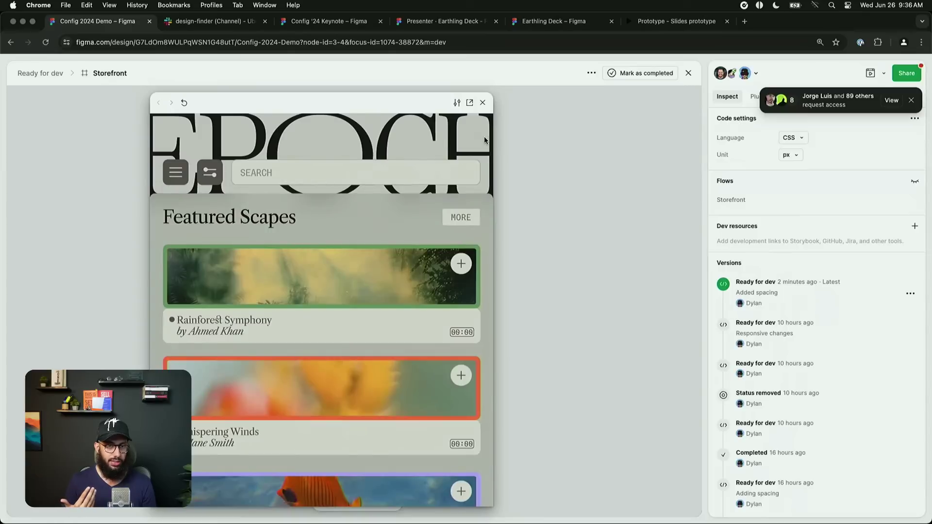
left_click_drag(493, 136, 451, 144)
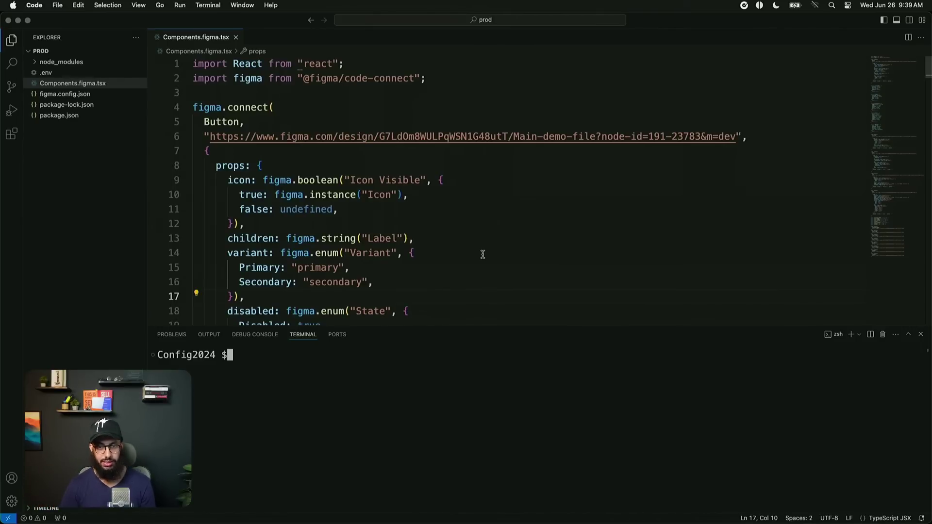
key("super+Tab")
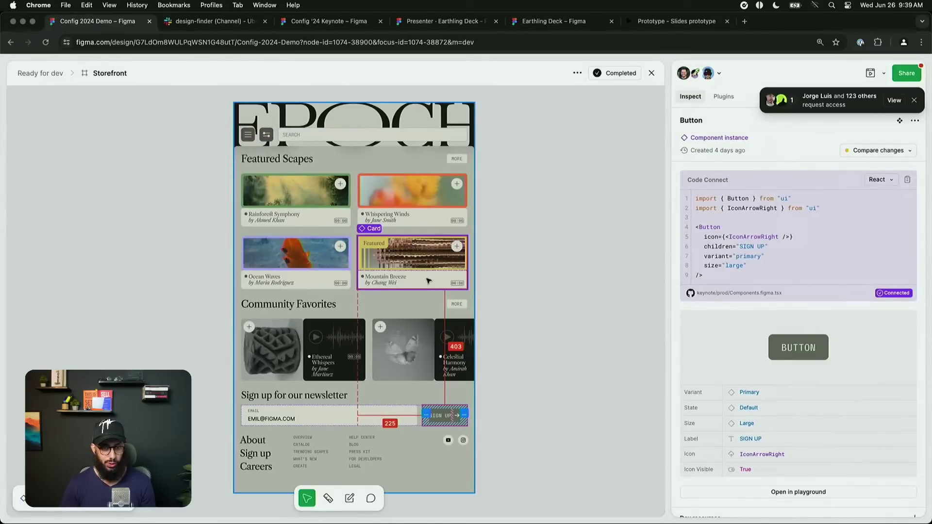
- Inspect the connected code for the Mountain Breeze card and SIGN UP button, opening it in the playground
left_click(408, 247)
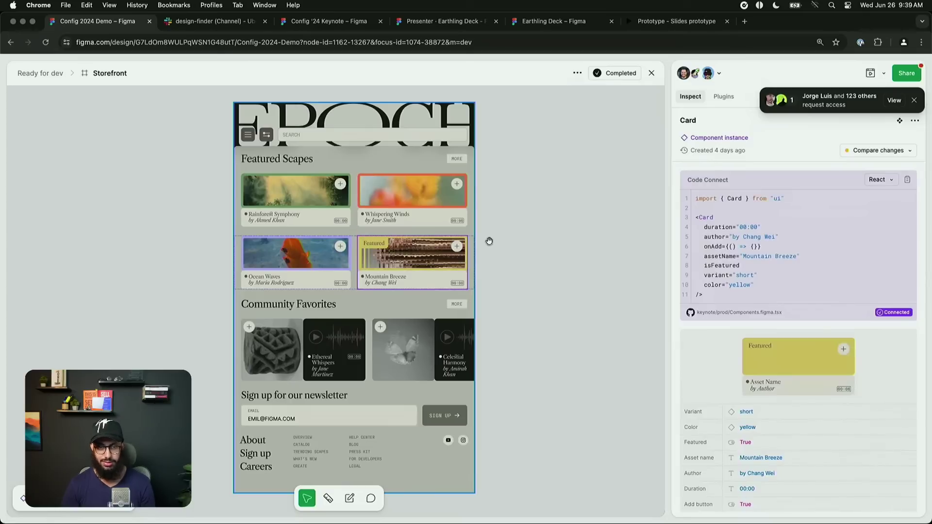
left_click(444, 417)
scroll(769, 330, "down", 3)
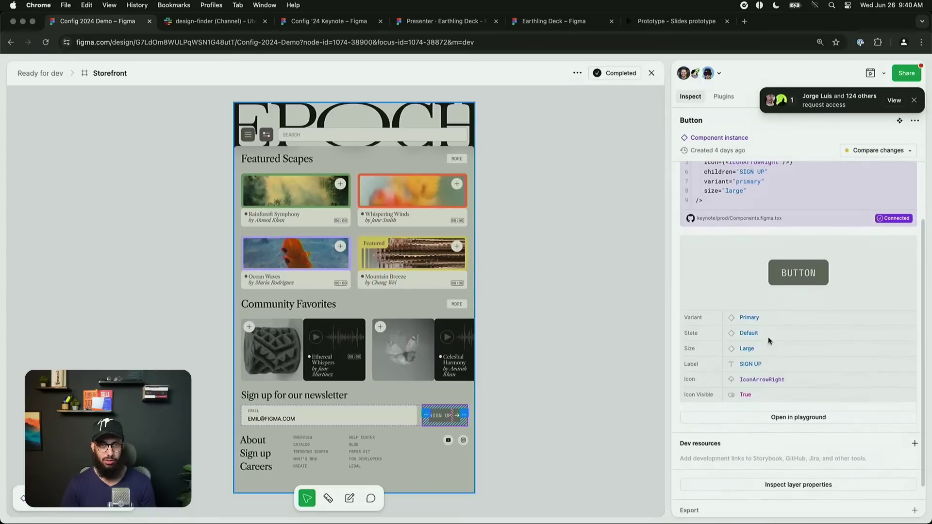
left_click(773, 417)
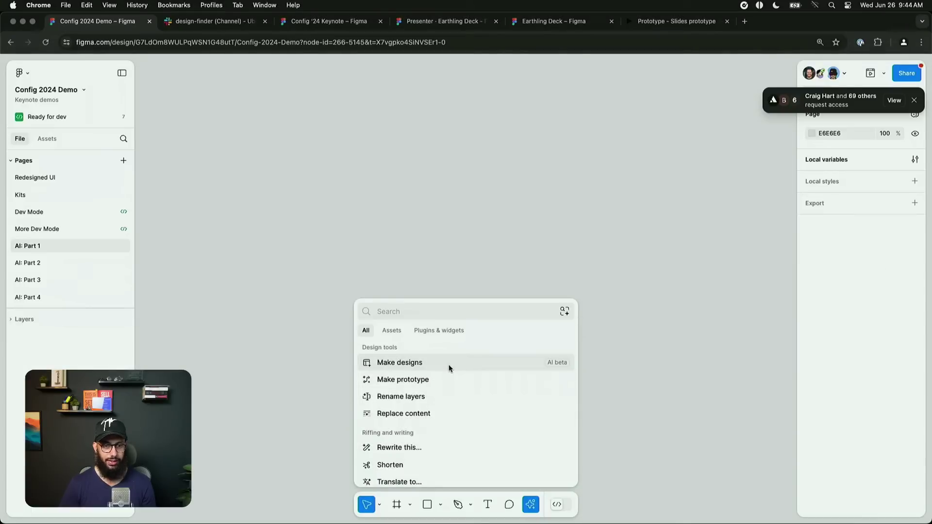
- Generate a pizza finder app screen with a map and restaurant card using Make designs
left_click(449, 365)
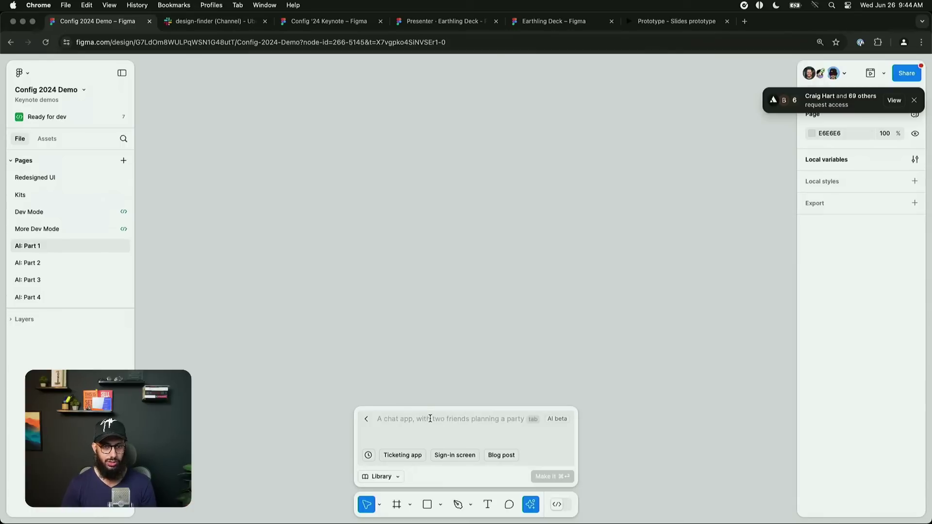
key("Right")
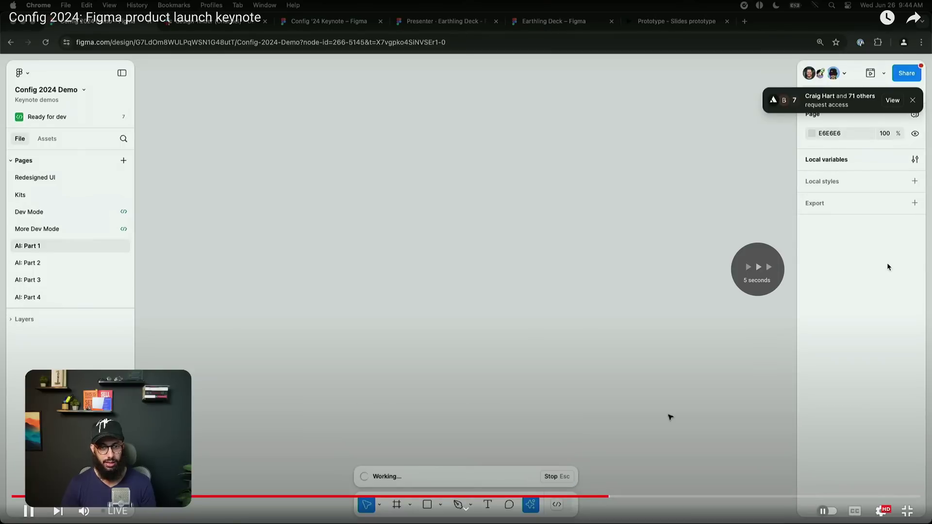
key("Left")
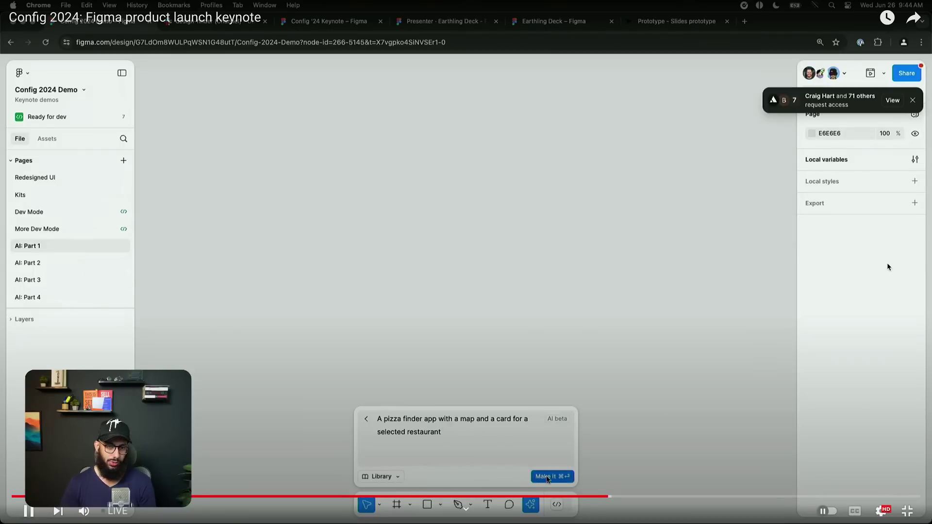
key("Left")
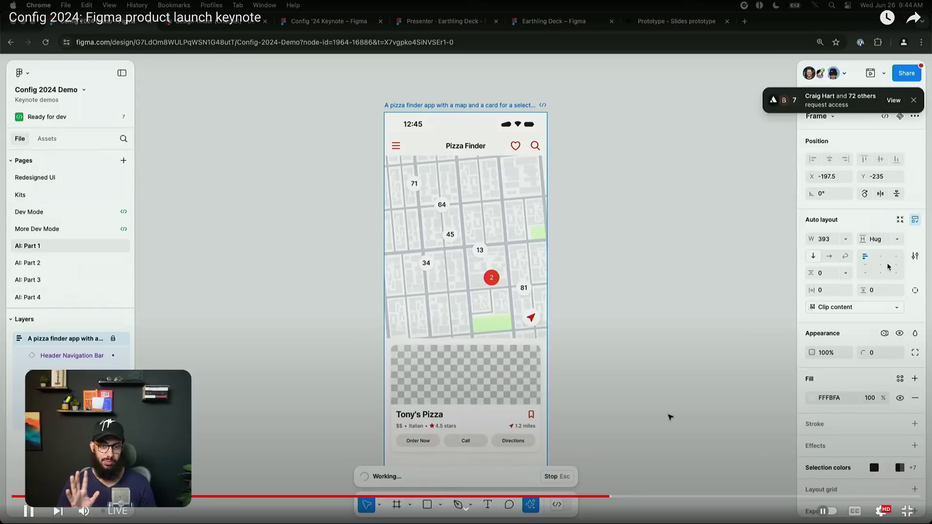
key("Right")
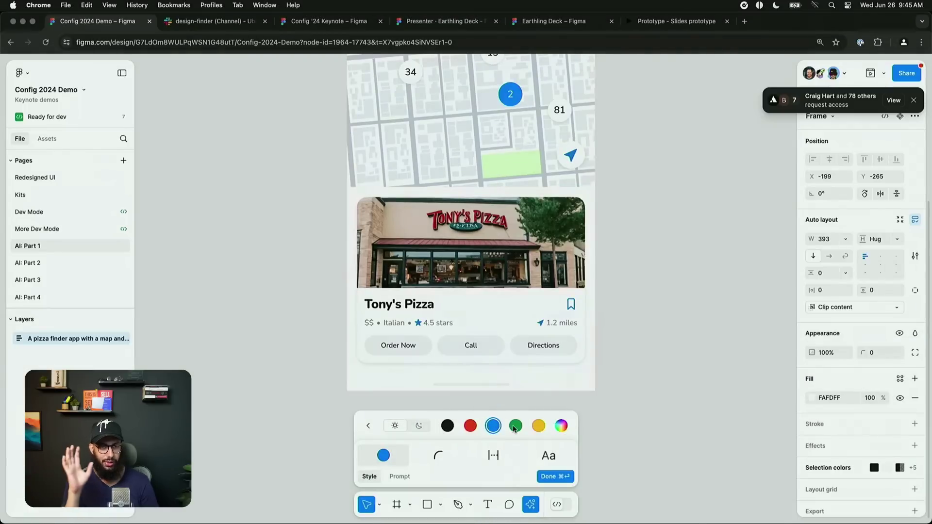
- Try green, yellow and black accent colours, and make the card and button corners square
left_click(515, 430)
left_click(539, 425)
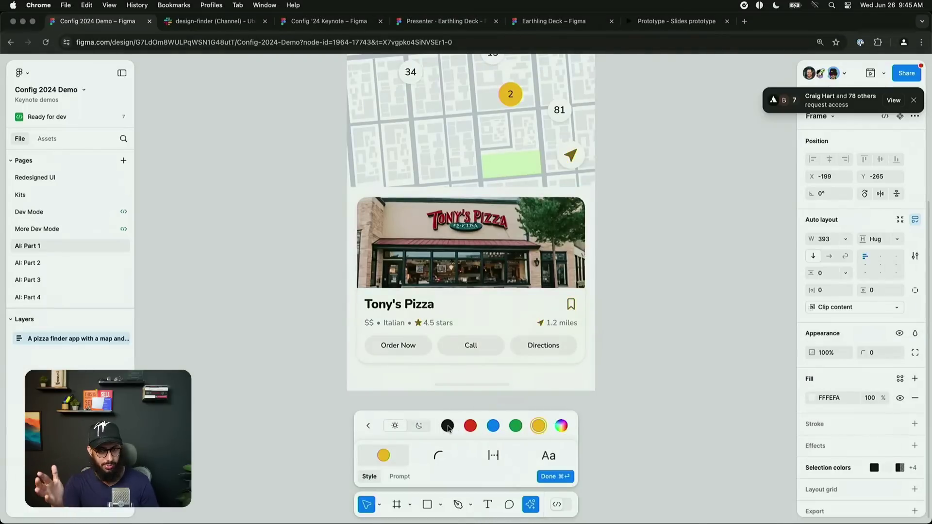
left_click(447, 425)
left_click(442, 460)
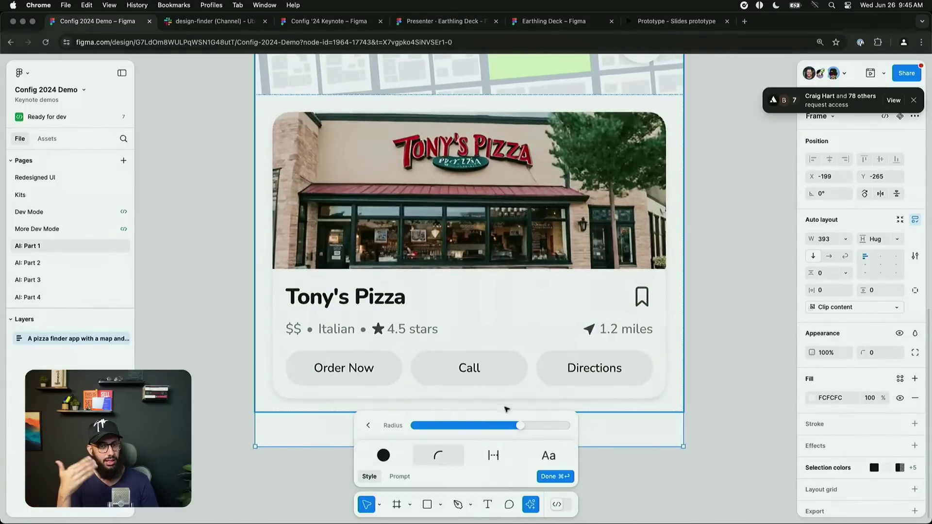
left_click(520, 426)
left_click_drag(520, 426, 469, 426)
left_click(493, 455)
- Adjust the generated design's typography, then move on to the similar-design search for the ride screenshot
left_click(549, 455)
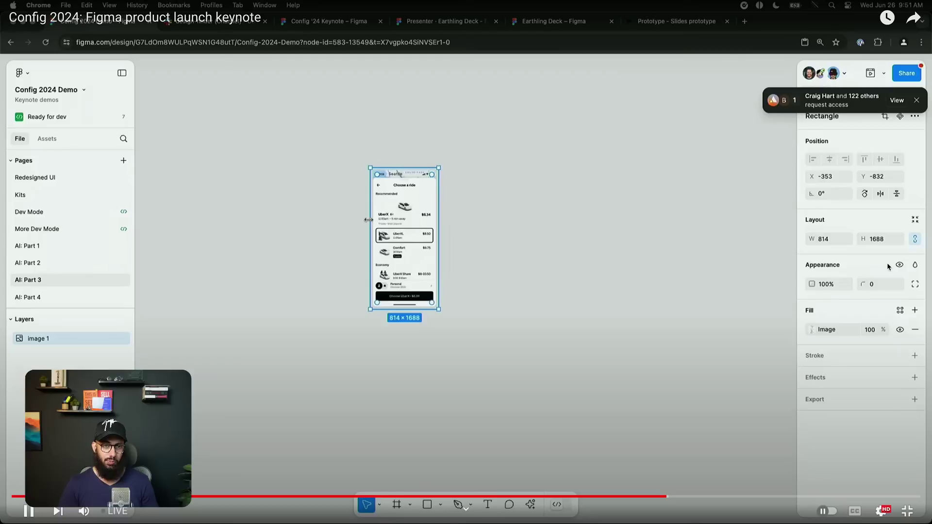
key("Right")
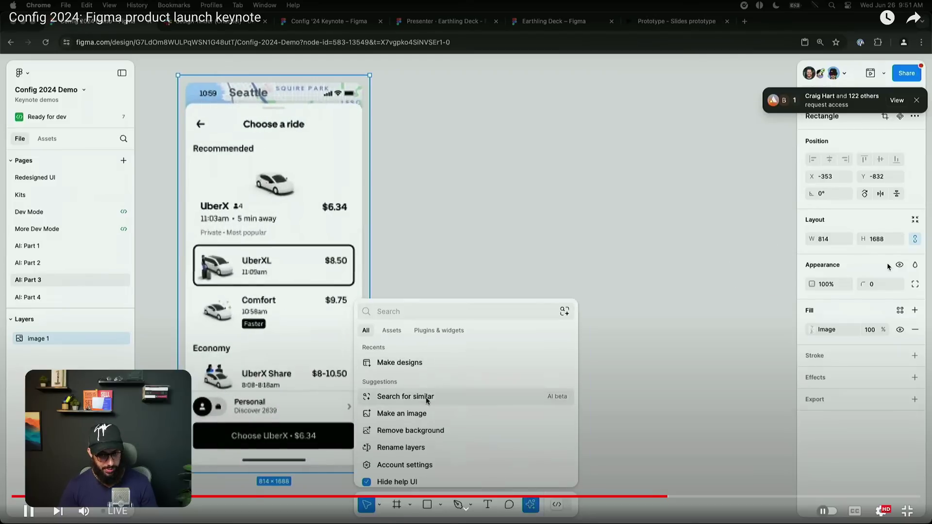
key("Left")
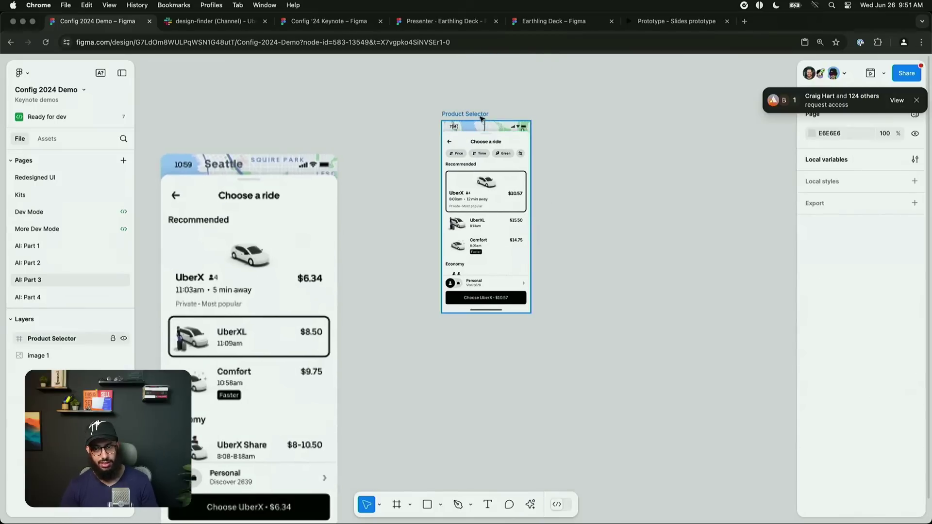
key("Right")
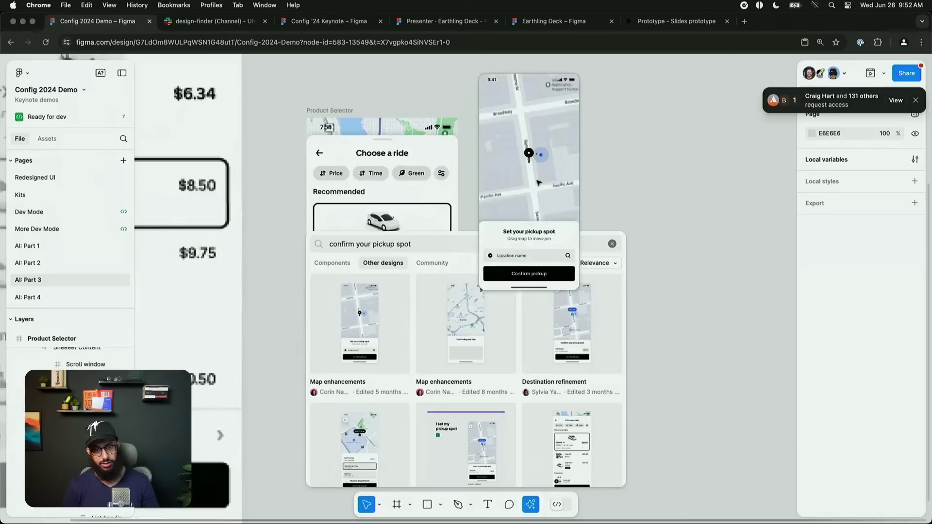
- Place the Pickup refinement design on the canvas beside Product Selector
left_click_drag(538, 183, 558, 173)
left_click(641, 198)
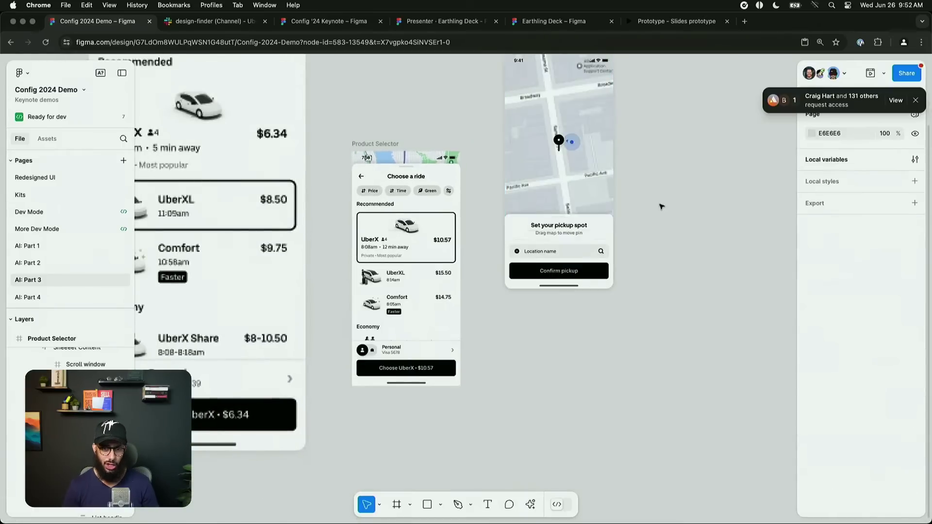
scroll(661, 207, "up", 5)
scroll(661, 206, "right", 2)
left_click_drag(511, 107, 496, 211)
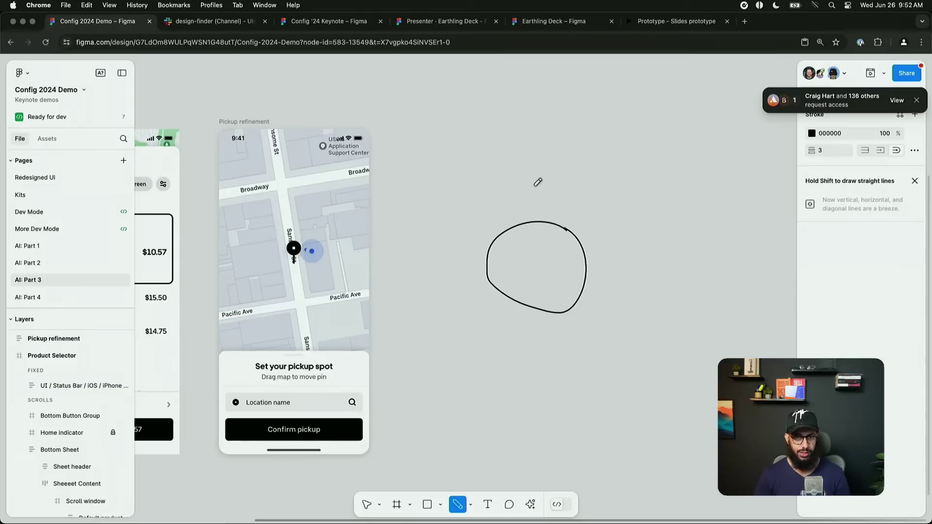
- Sketch four crosshair lines around the circle and group the strokes
left_click_drag(541, 182, 540, 221)
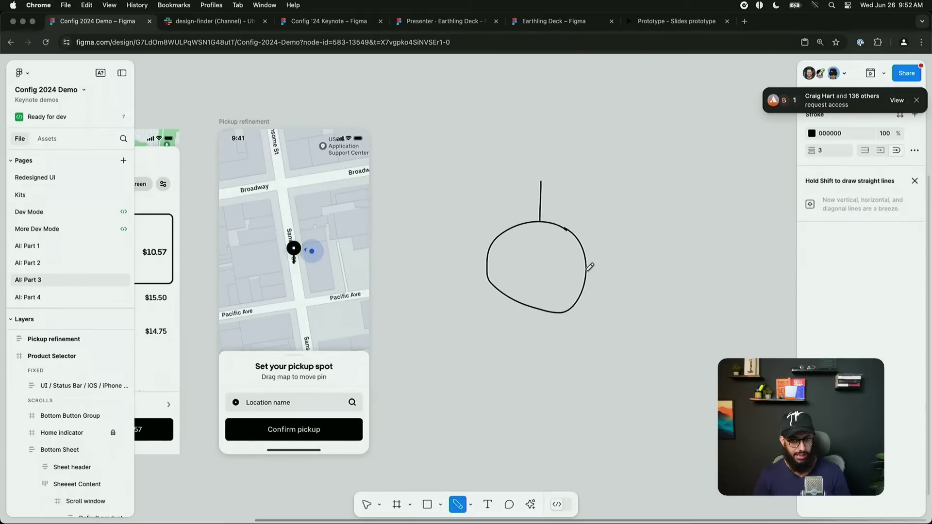
left_click_drag(588, 270, 651, 270)
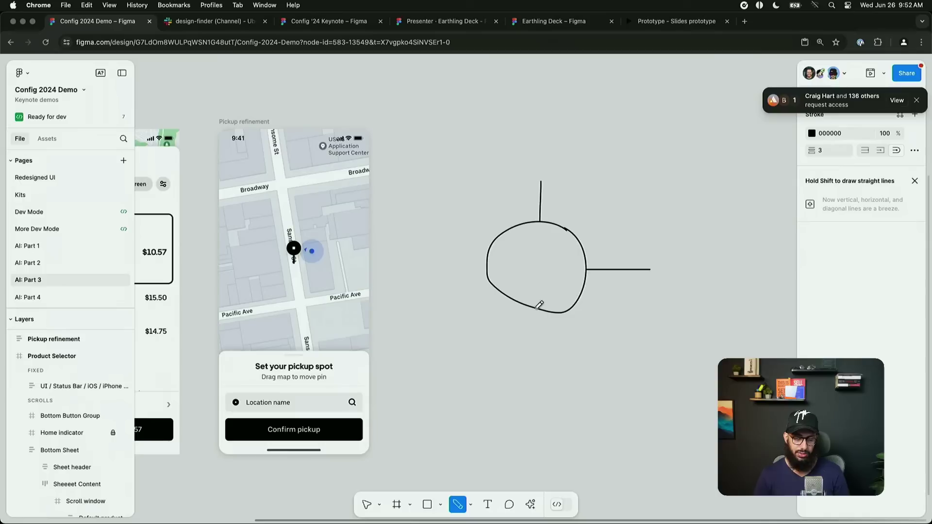
left_click_drag(536, 308, 534, 353)
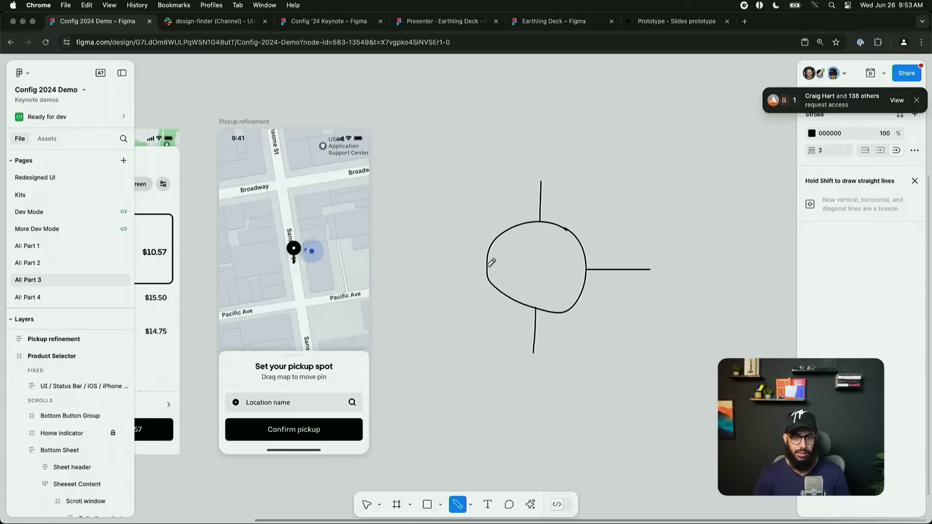
left_click_drag(488, 265, 440, 264)
key("Escape")
mouse_move(441, 176)
left_mouse_down()
mouse_move(620, 322)
mouse_move(637, 348)
left_mouse_up()
key("ctrl+g")
- Search components similar to the sketch and drop the center icon into the pickup design
left_click(530, 505)
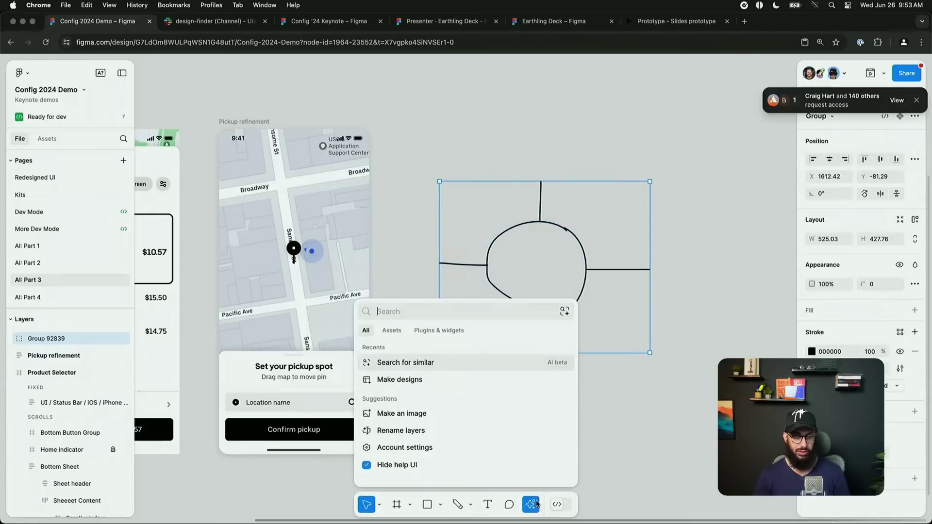
left_click(470, 363)
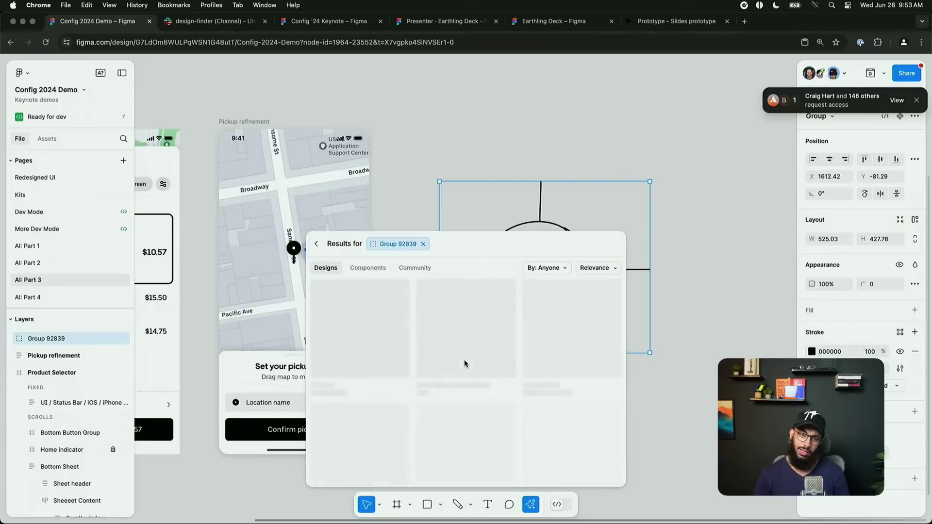
left_click(369, 274)
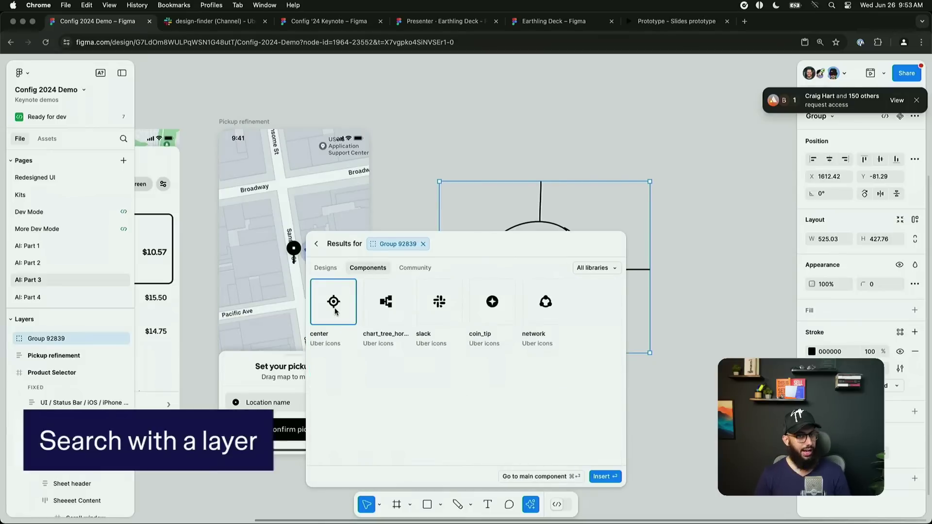
left_click_drag(334, 311, 361, 307)
left_click(488, 161)
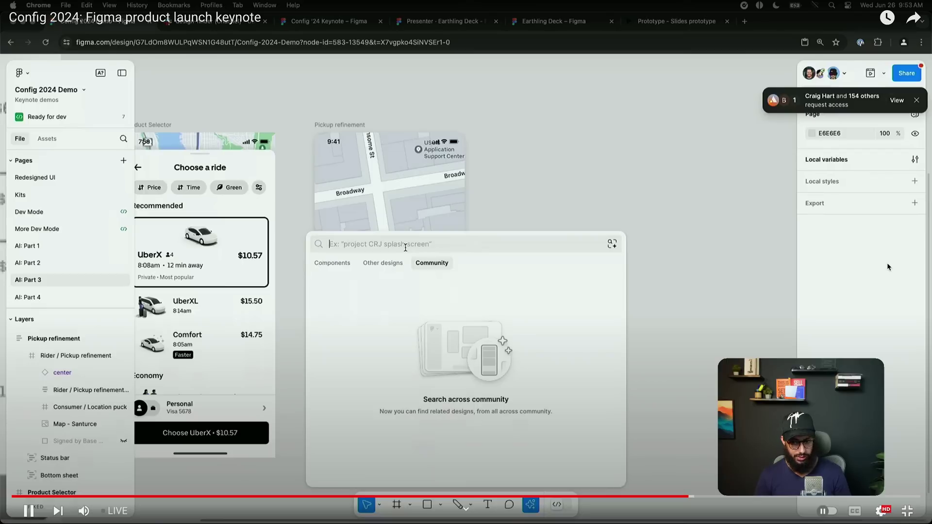
- Search the Community for admin dashboard kits and drag the Dashlab Admin Dashboard UI Kit onto the canvas
type("admin s")
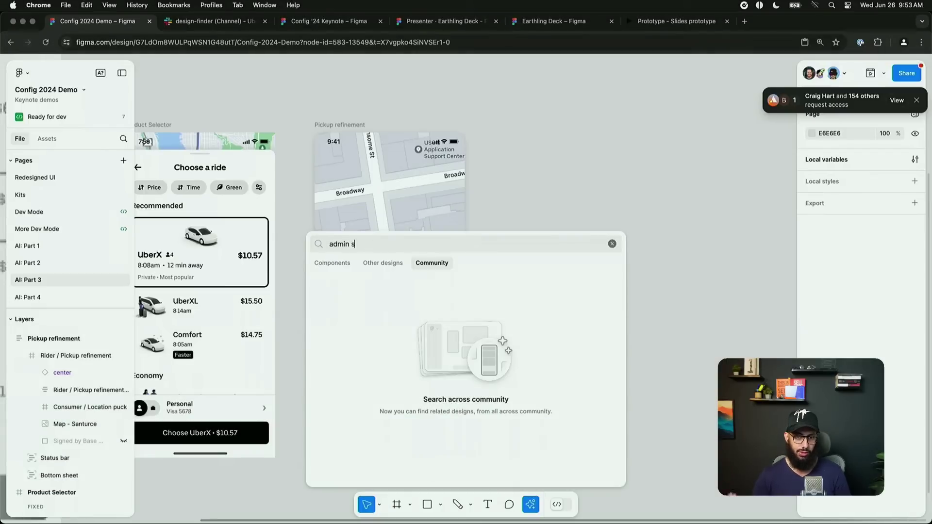
type("aas")
key("BackSpace")
key("BackSpace")
key("BackSpace")
key("BackSpace")
type("da")
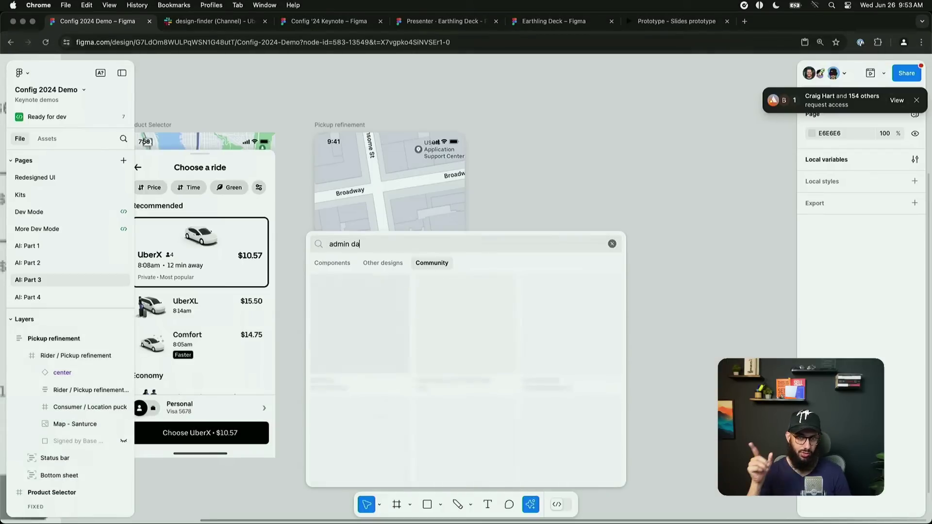
type("shboard ui")
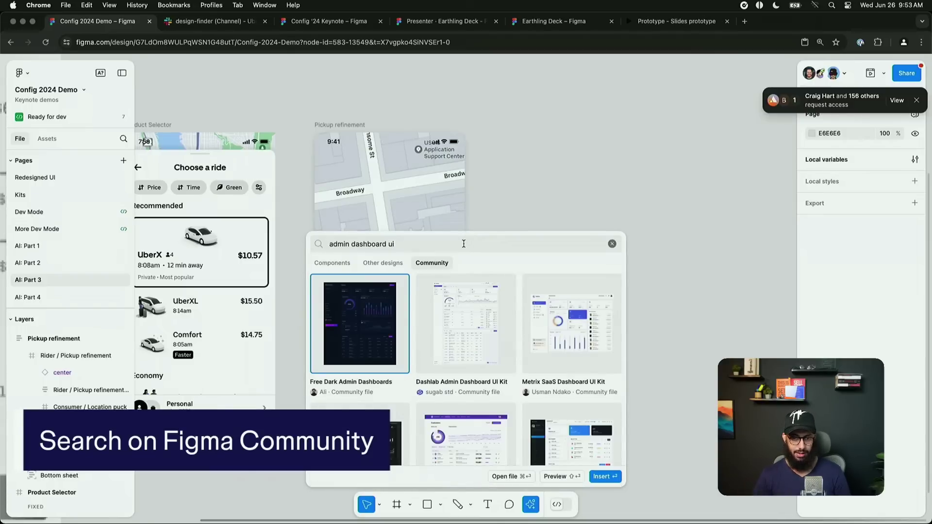
left_click_drag(474, 323, 625, 161)
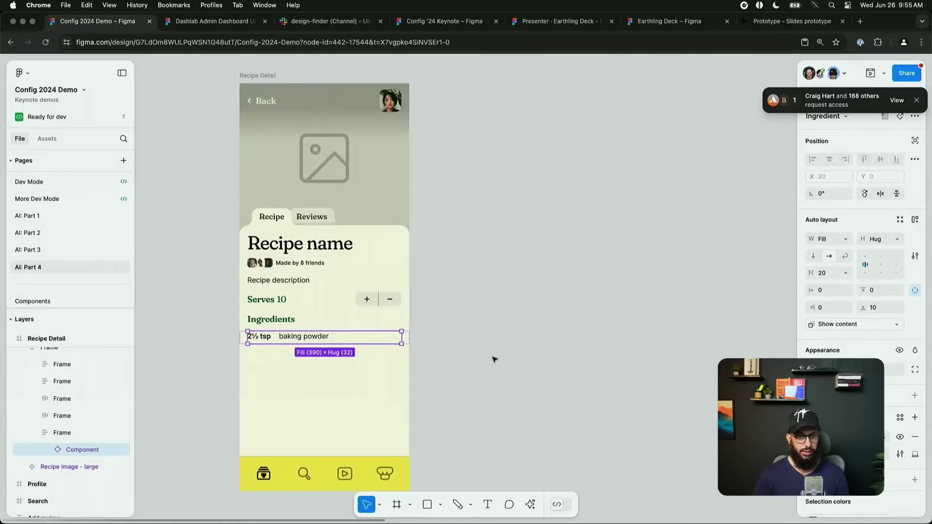
- Duplicate the ingredient row and Replace content to list flour, sugar, salt, milk, eggs, vegetable oil and vanilla extract
key("super+d")
key("super+d")
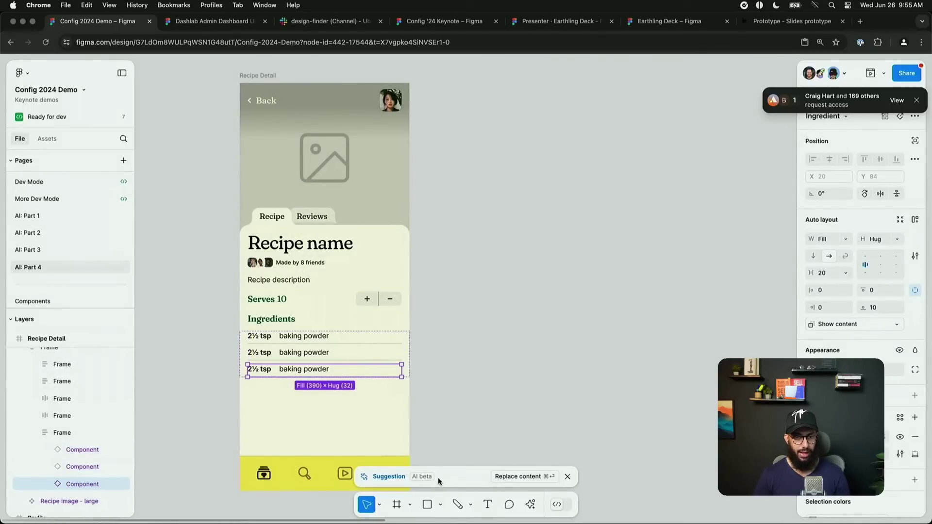
left_click(511, 480)
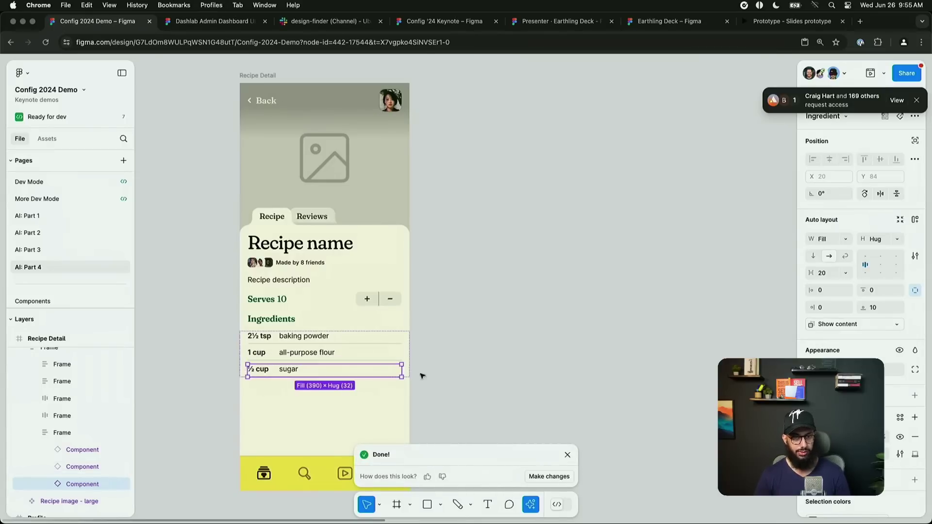
key("Right")
key("Left")
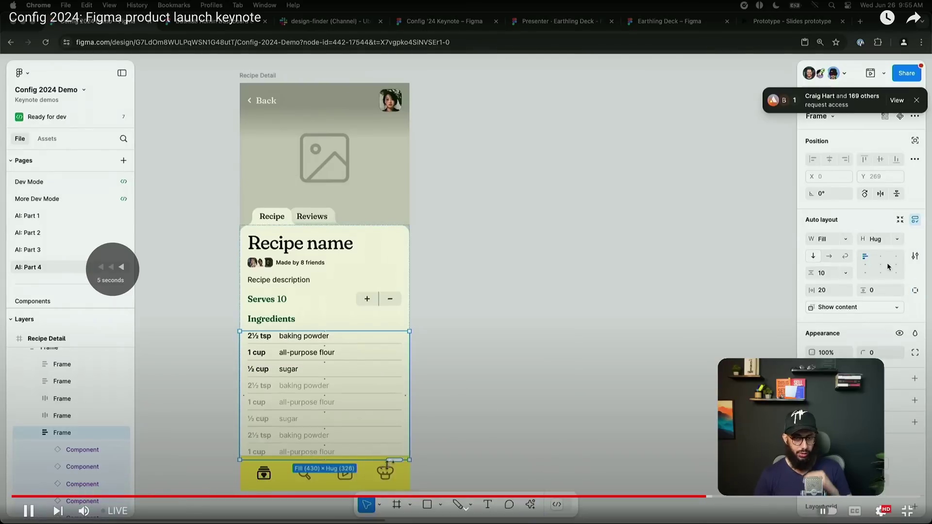
key("Right")
key("Left")
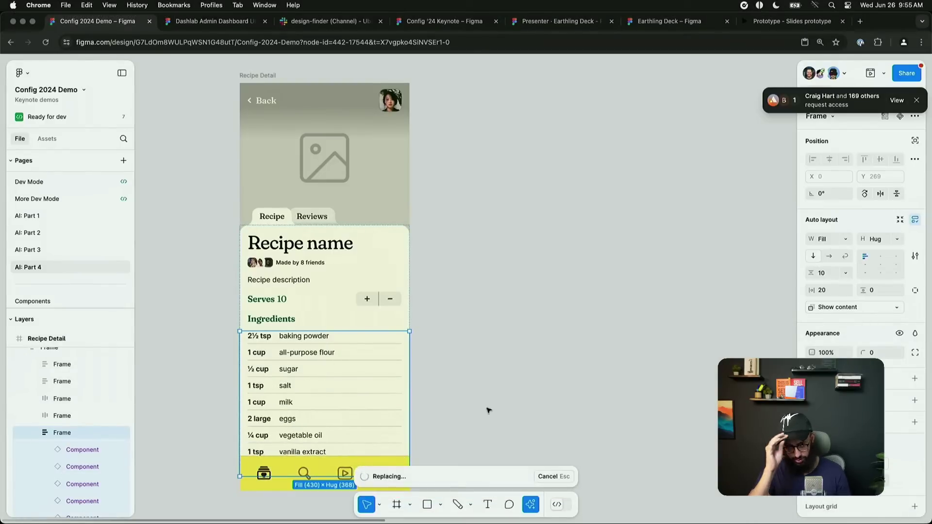
- Step through the five English recipe screens and bring up the Quick actions search over them
key("Right")
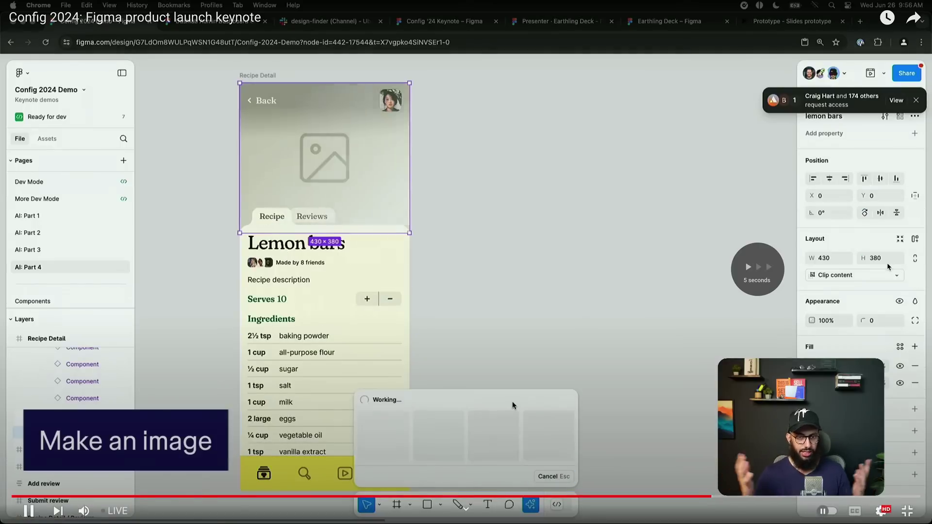
key("Right")
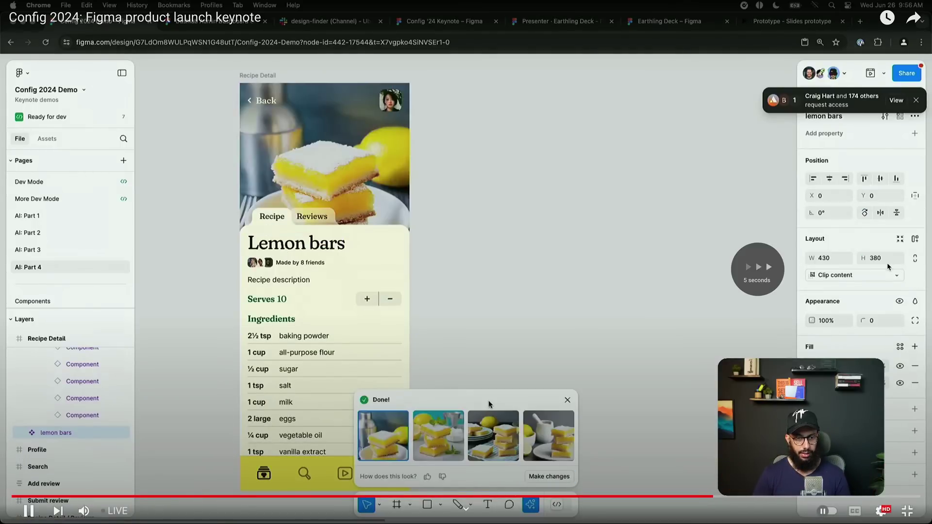
key("Right")
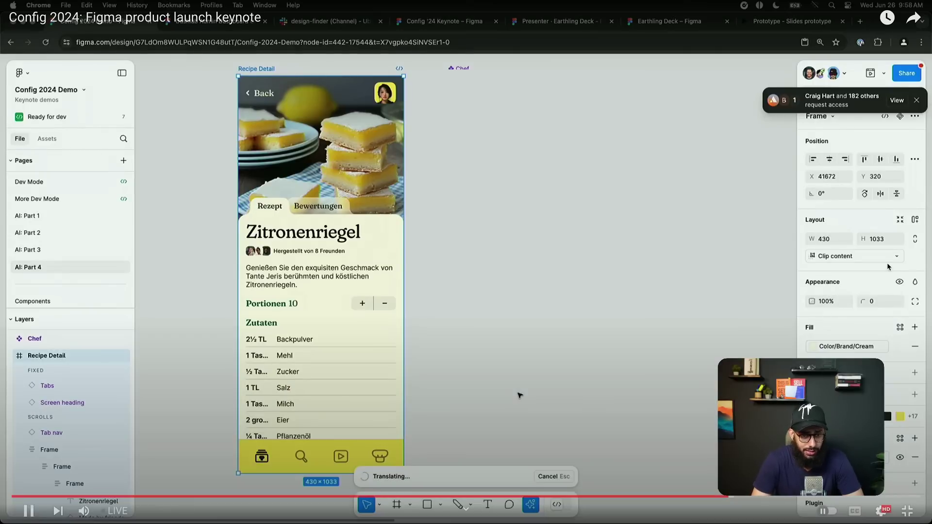
left_click(887, 264)
key("Right")
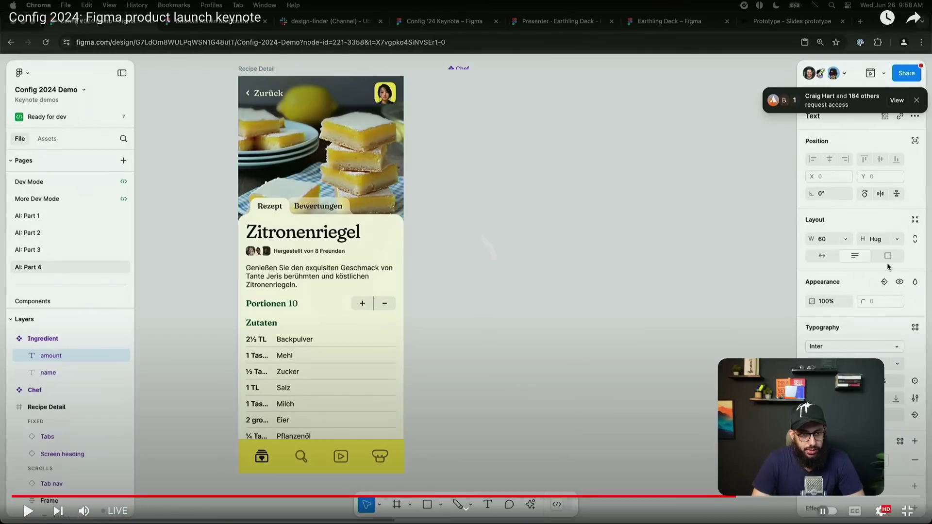
key("Right")
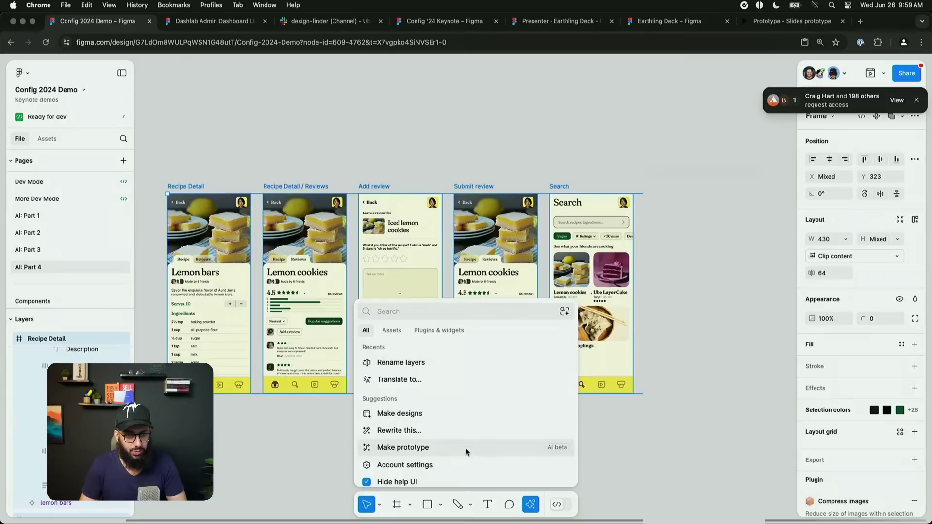
- Search Quick actions for 'make pro' and generate a connected prototype from the selected screens
type("make pro")
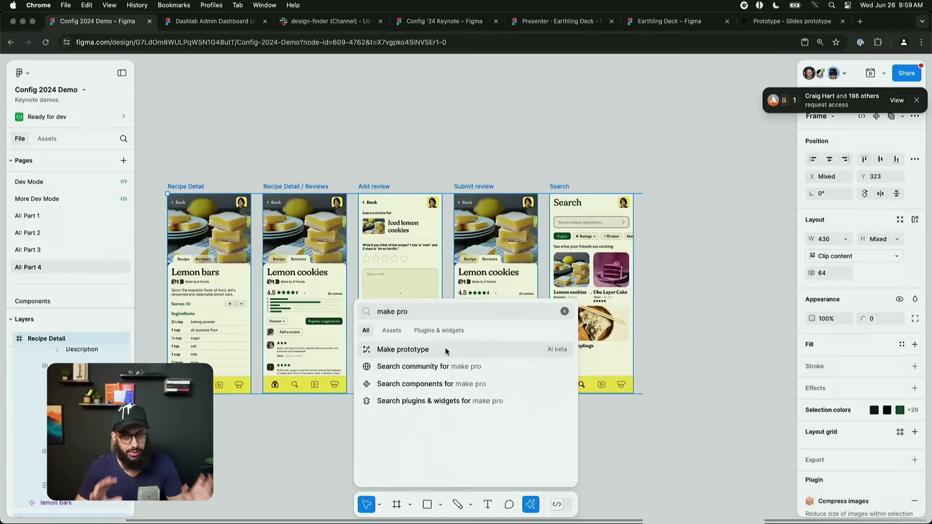
left_click(444, 350)
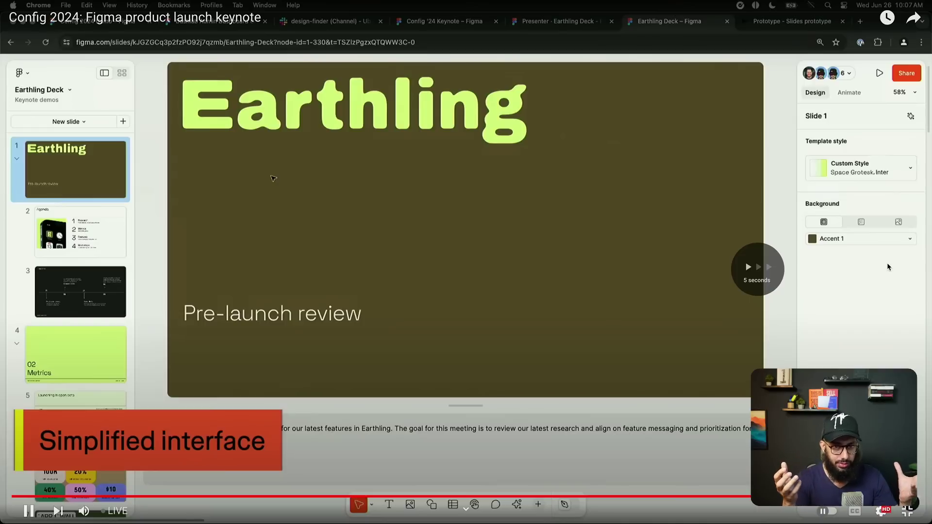
- Change the Agenda slide's background fill from white to the black template colour
left_click(106, 227)
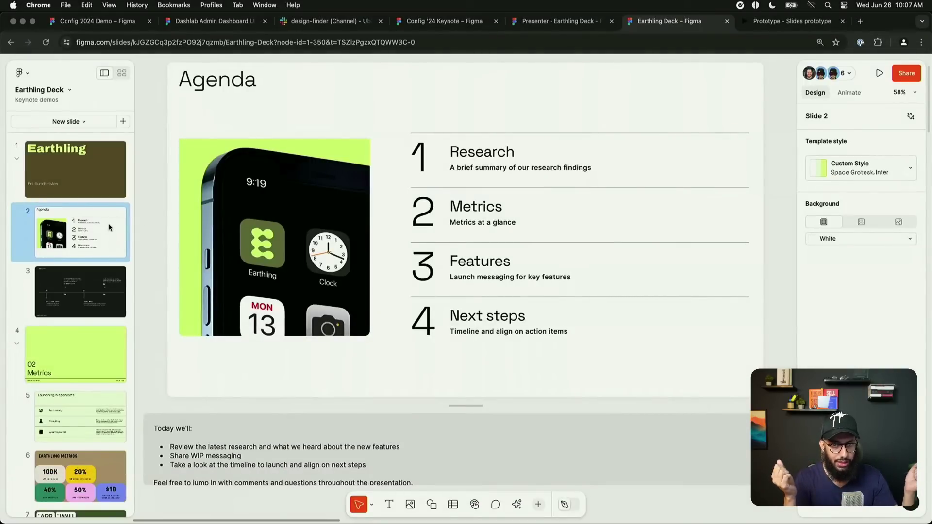
left_click(831, 241)
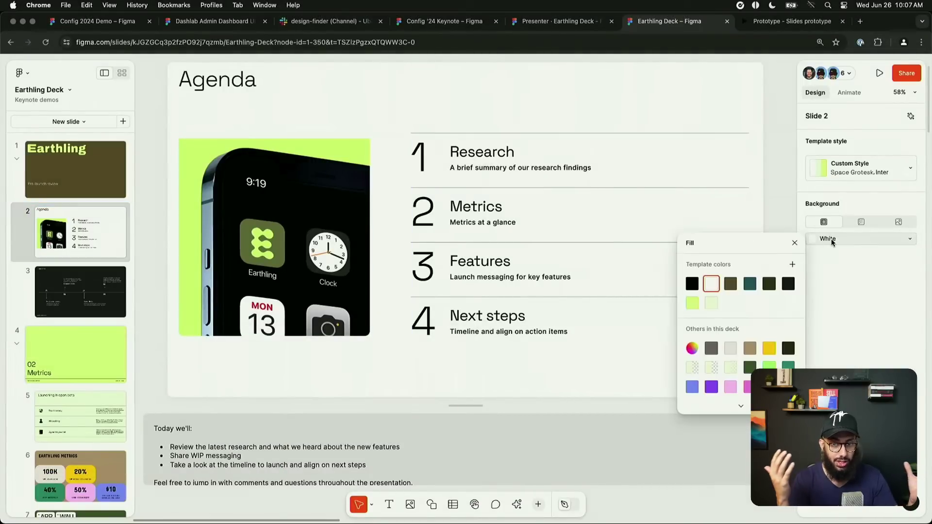
left_click(692, 284)
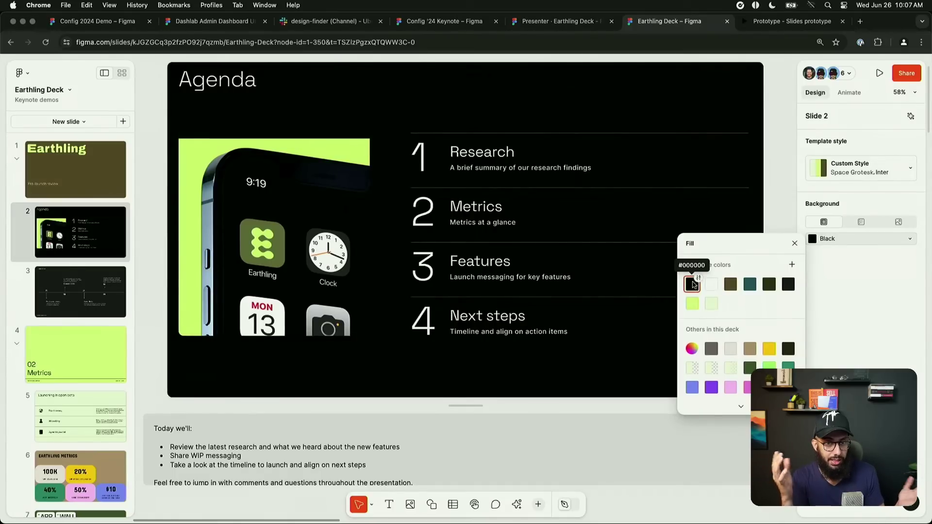
key("Right")
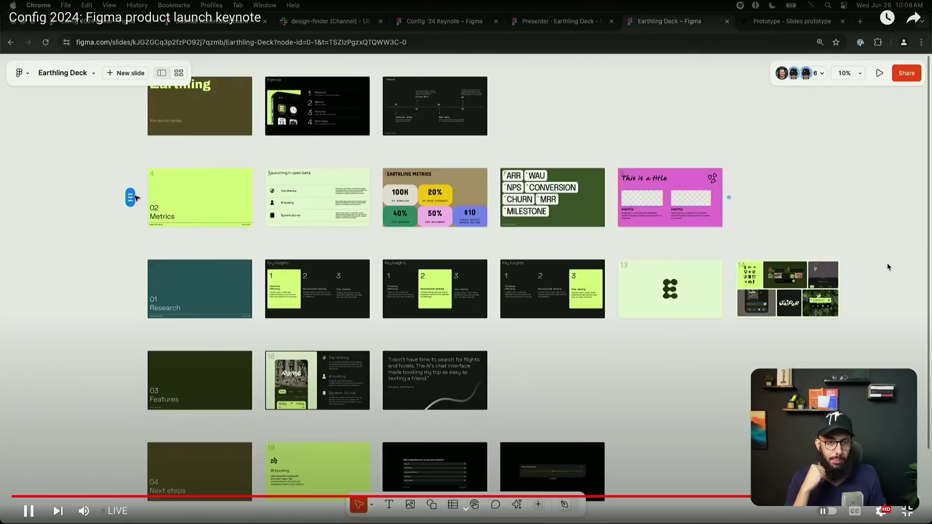
- Drag the Research slides ahead of the Metrics row, then select slides 12, 13 and 14
key("Left")
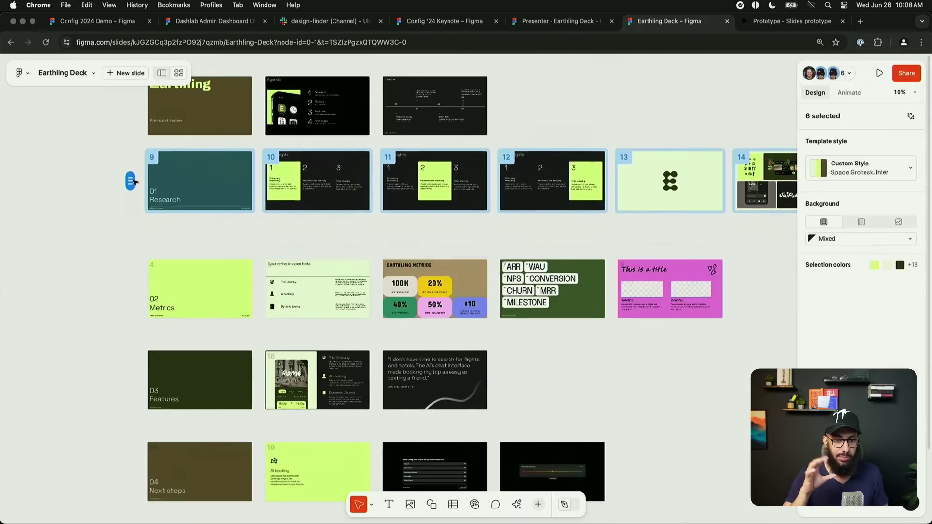
left_click(124, 248)
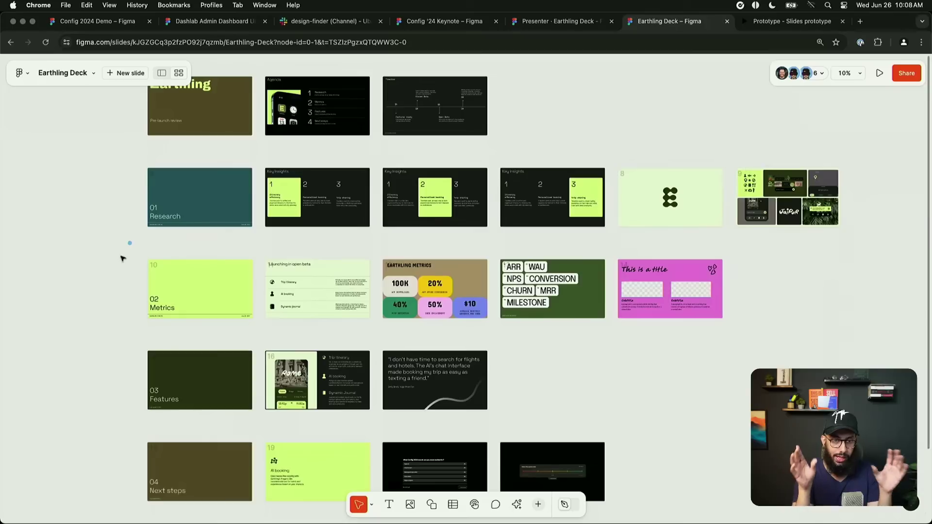
left_click(272, 291)
mouse_move(272, 291)
left_mouse_down()
mouse_move(398, 289)
mouse_move(284, 288)
left_mouse_up()
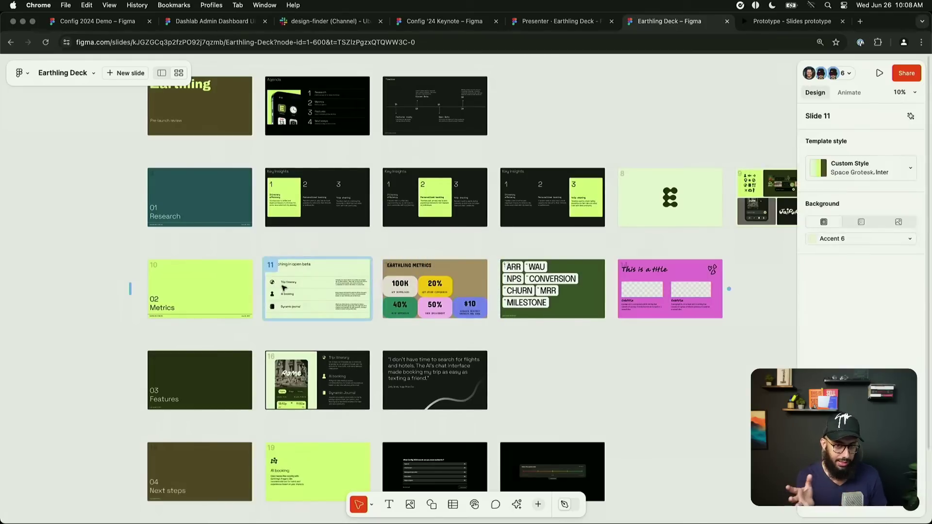
scroll(284, 288, "up", 5)
left_click_drag(73, 191, 721, 410)
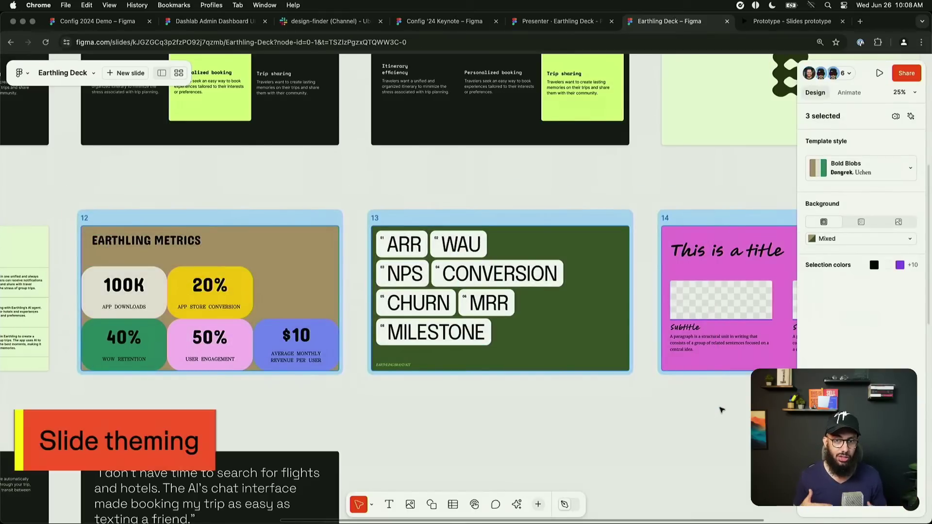
- Apply the Custom Style template style to slides 12, 13 and 14
left_click(911, 171)
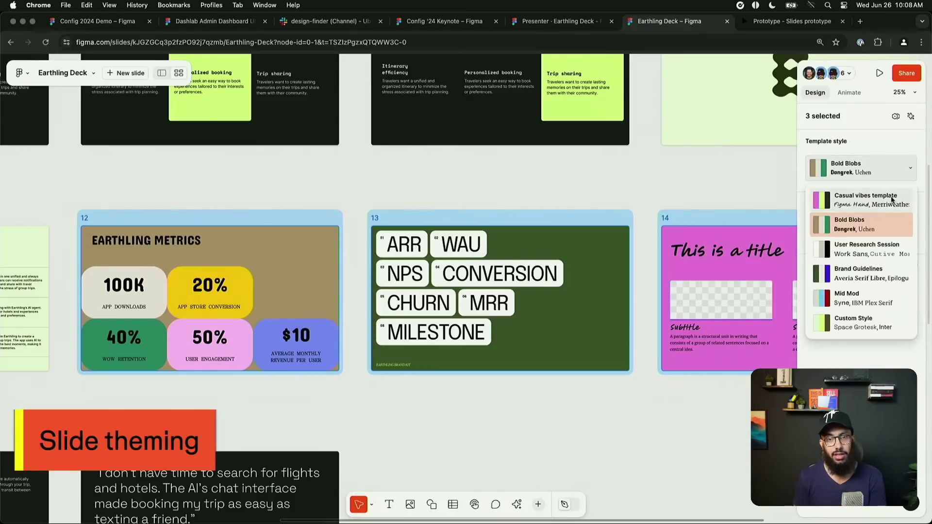
left_click(871, 323)
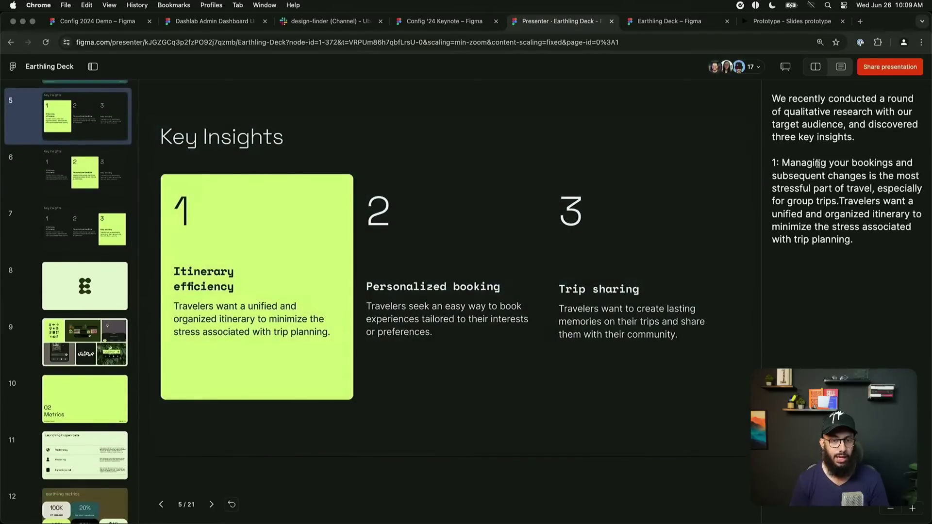
- Shift slide 16's feature descriptions toward a Concise tone with Adjust tone
key("Right")
key("Right")
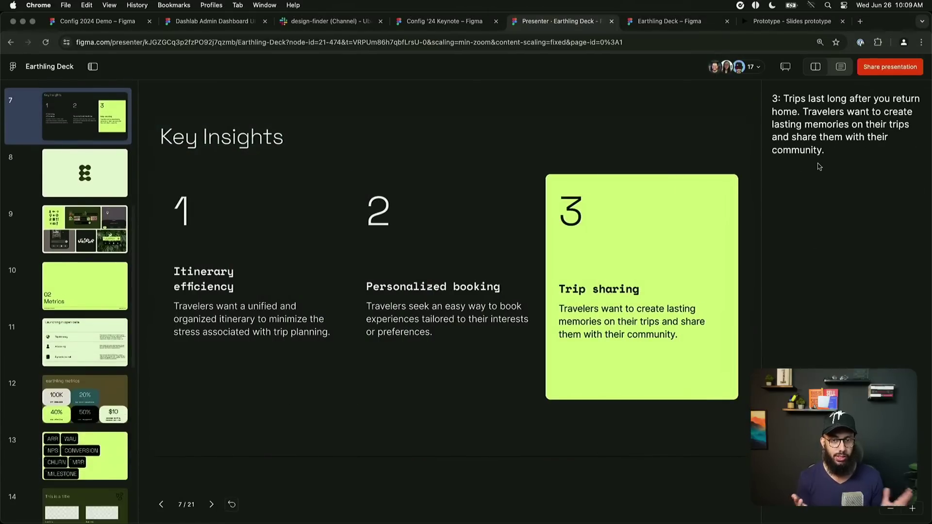
key("Right")
key("Right")
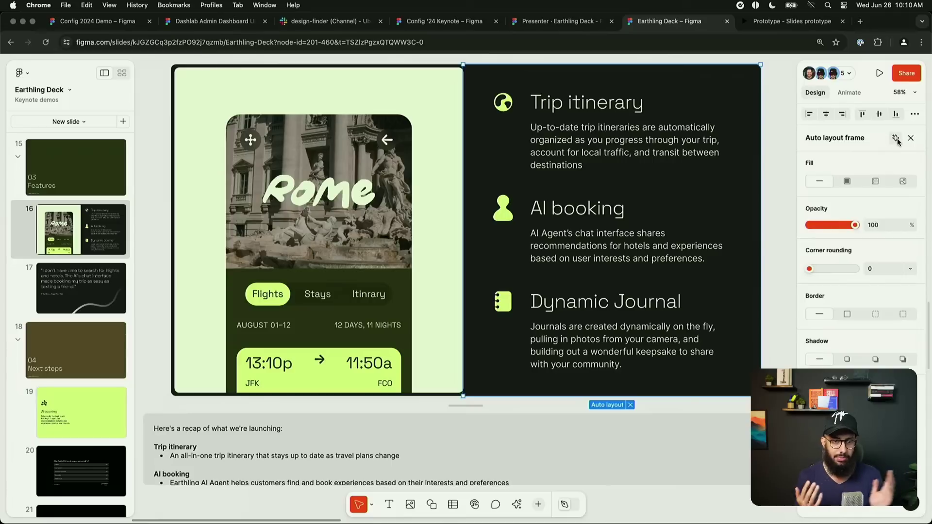
left_click(896, 139)
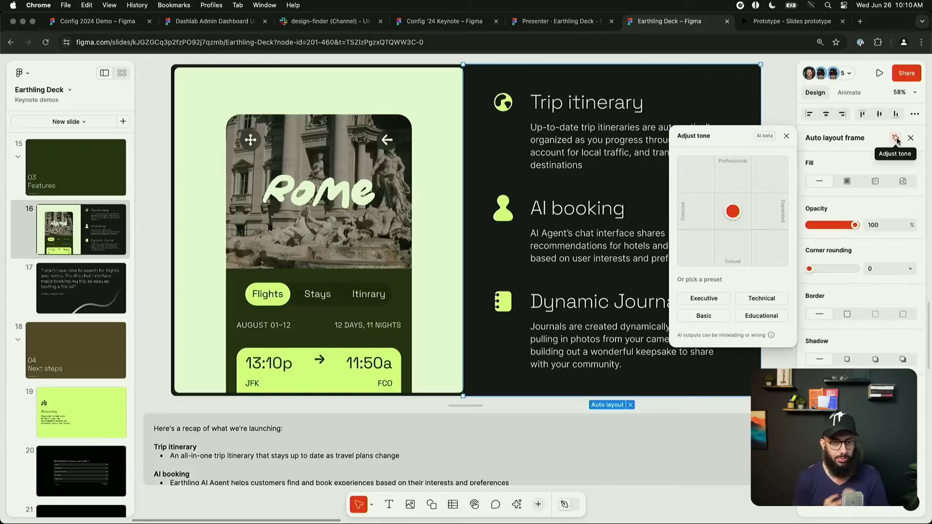
left_click_drag(733, 213, 696, 203)
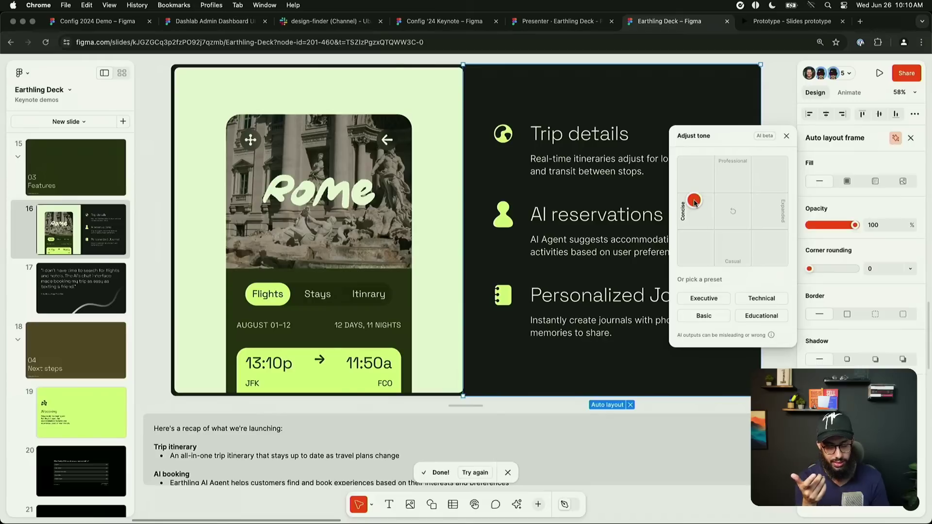
key("Right")
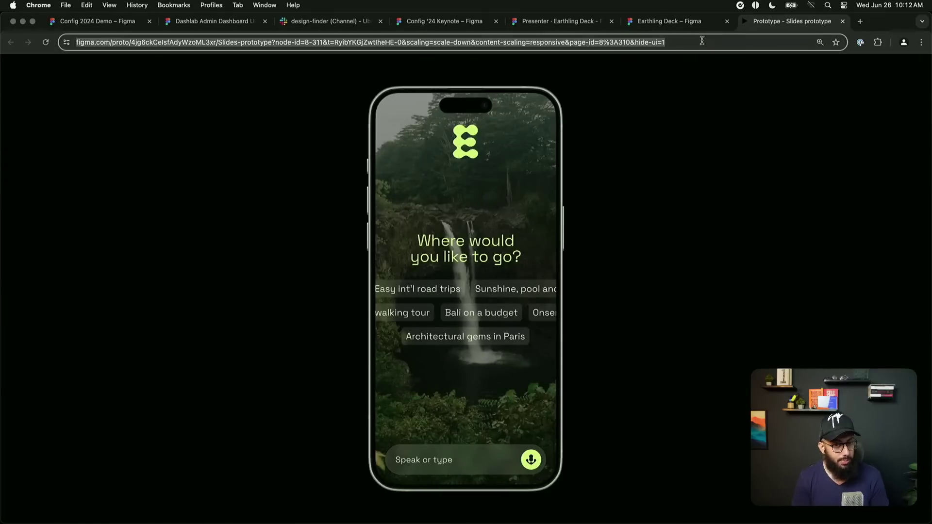
- Move the embedded phone prototype further right on the AI booking slide
left_click(680, 21)
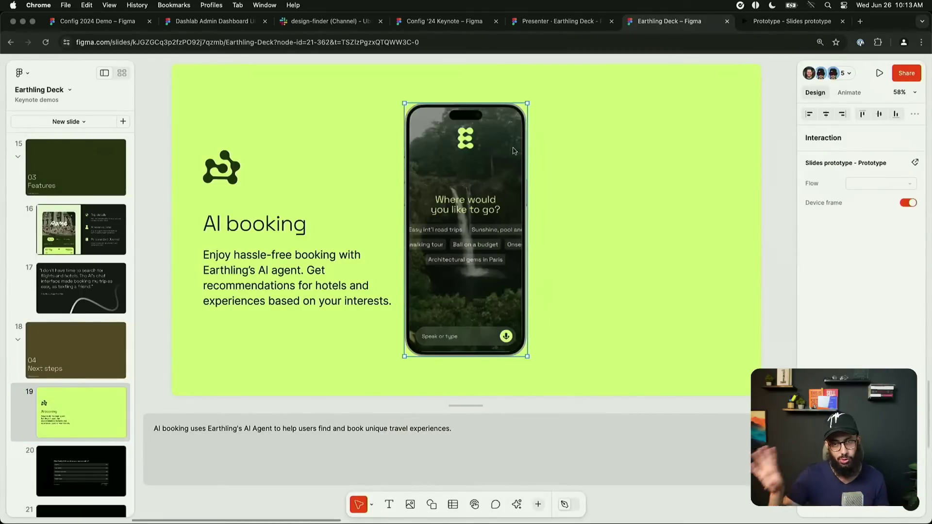
left_click(551, 143)
left_click_drag(509, 148, 603, 148)
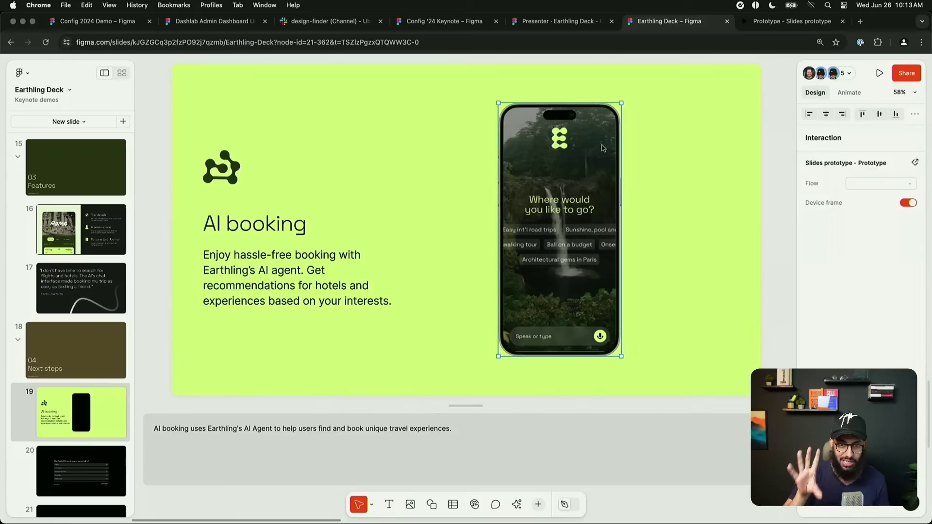
- Present the deck and click through the live prototype to its chat and map screens
left_click(878, 75)
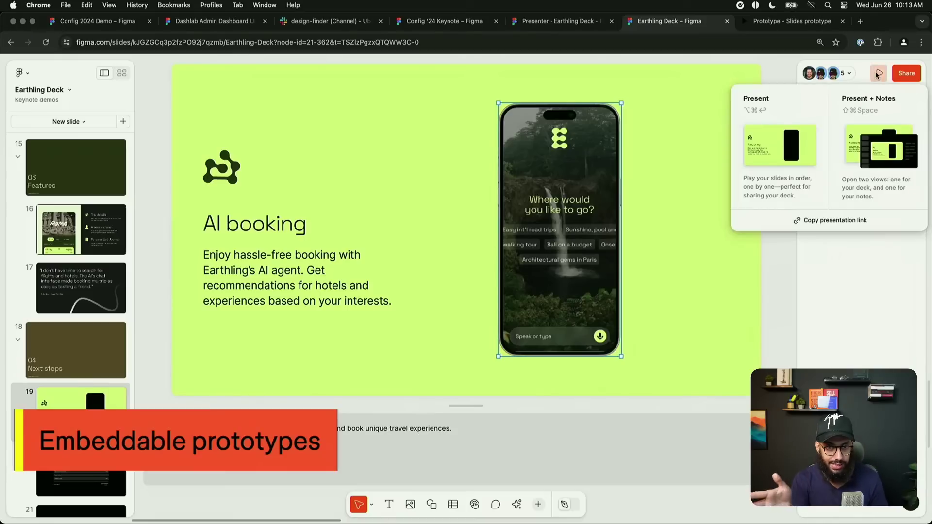
left_click(801, 107)
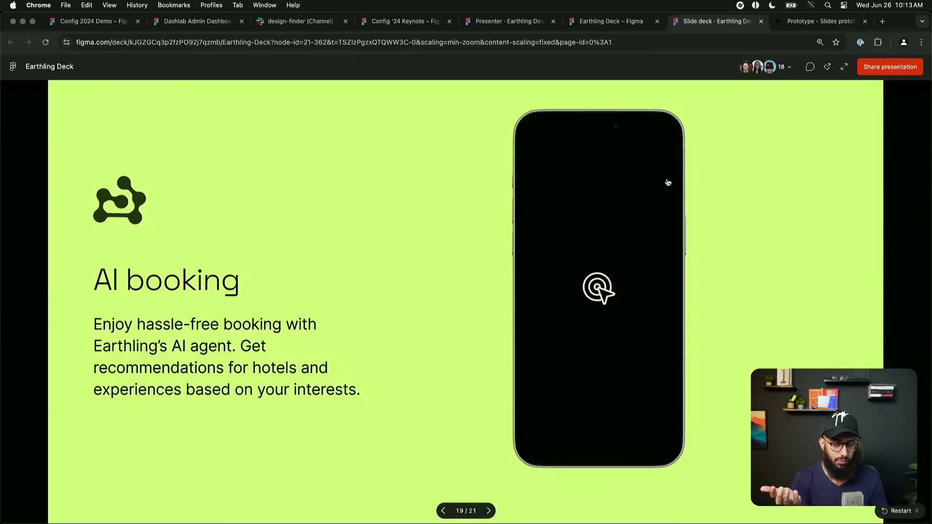
left_click(600, 290)
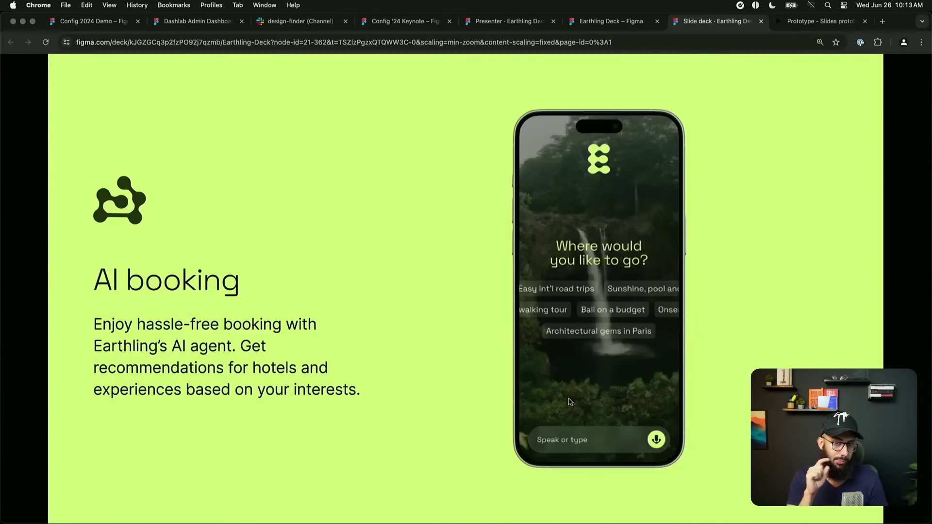
left_click(547, 443)
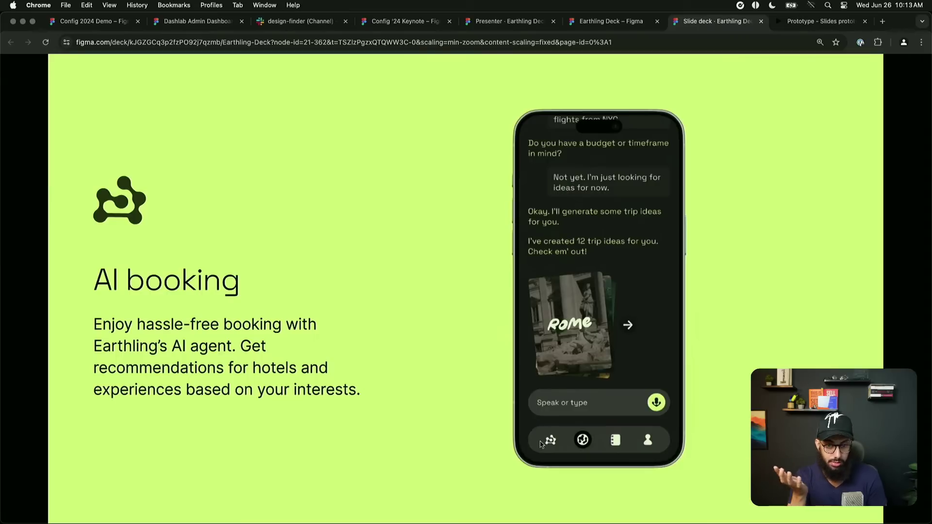
left_click(550, 441)
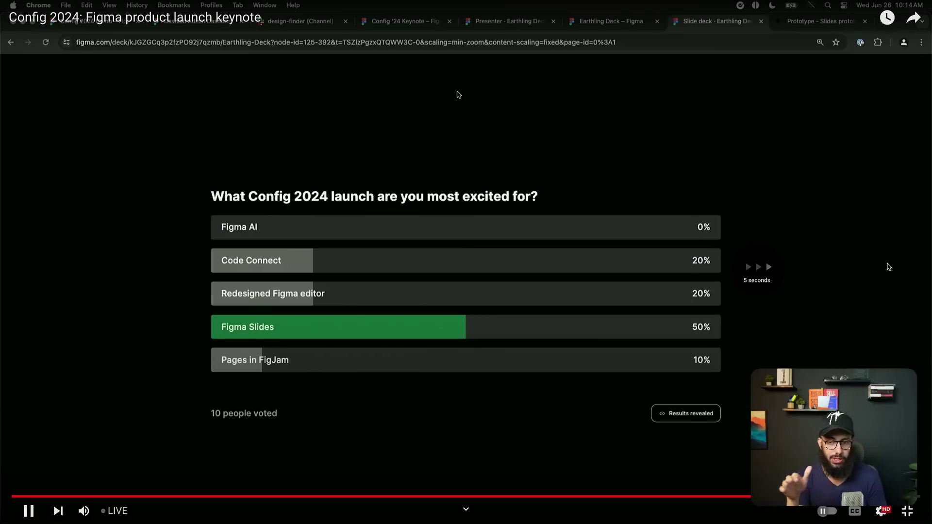
key("Right")
key("Left")
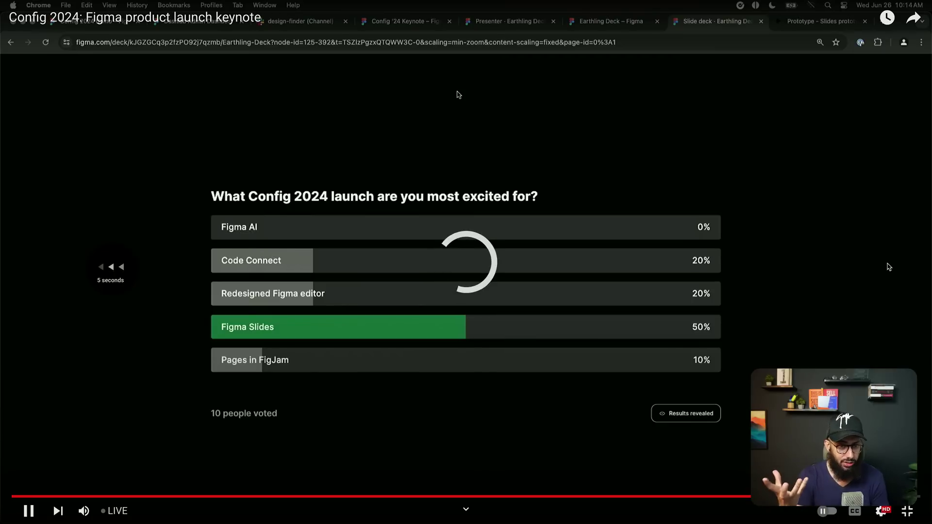
key("Right")
key("Left")
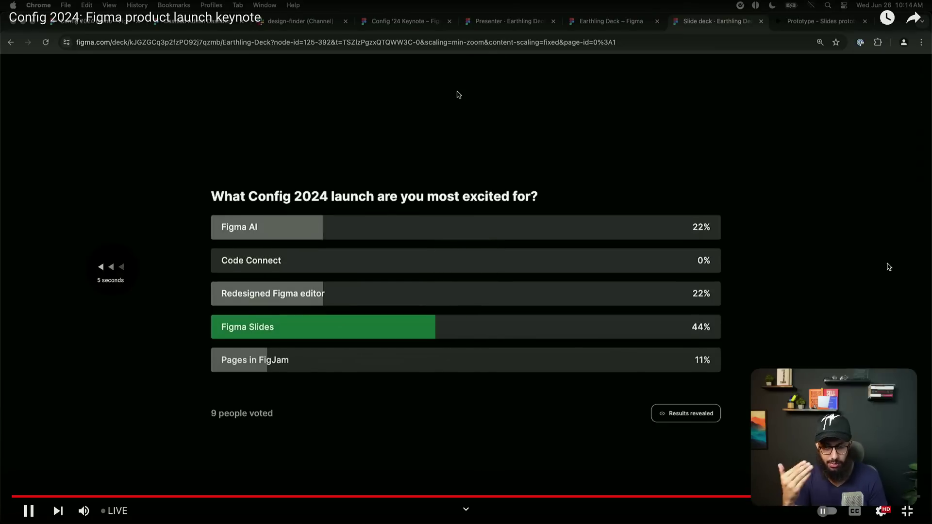